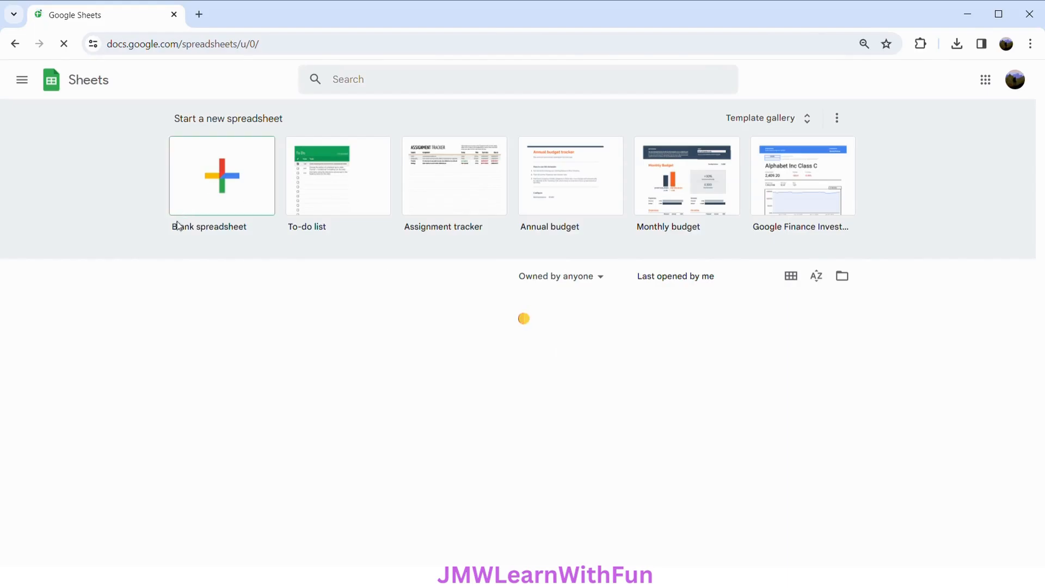
# Create a blank spreadsheet and name it "LAMBDA Function"
pyautogui.click(232, 213)
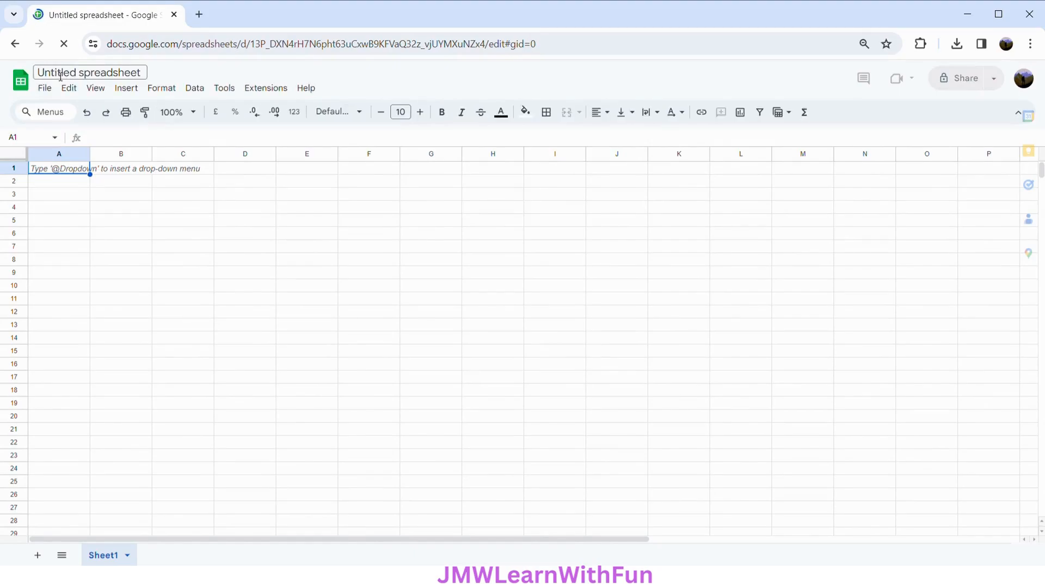
pyautogui.click(60, 77)
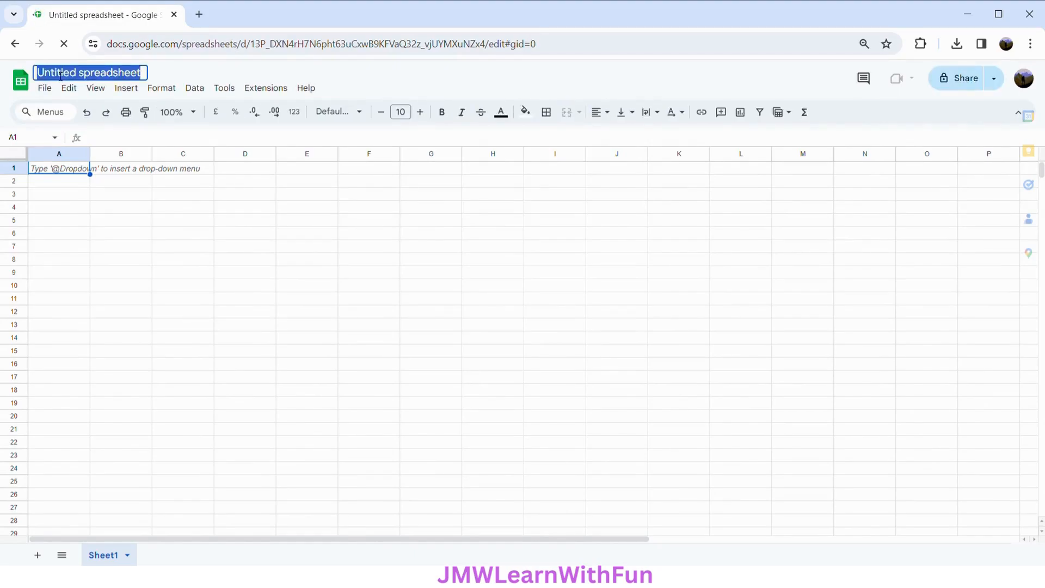
pyautogui.write('LAMBDA')
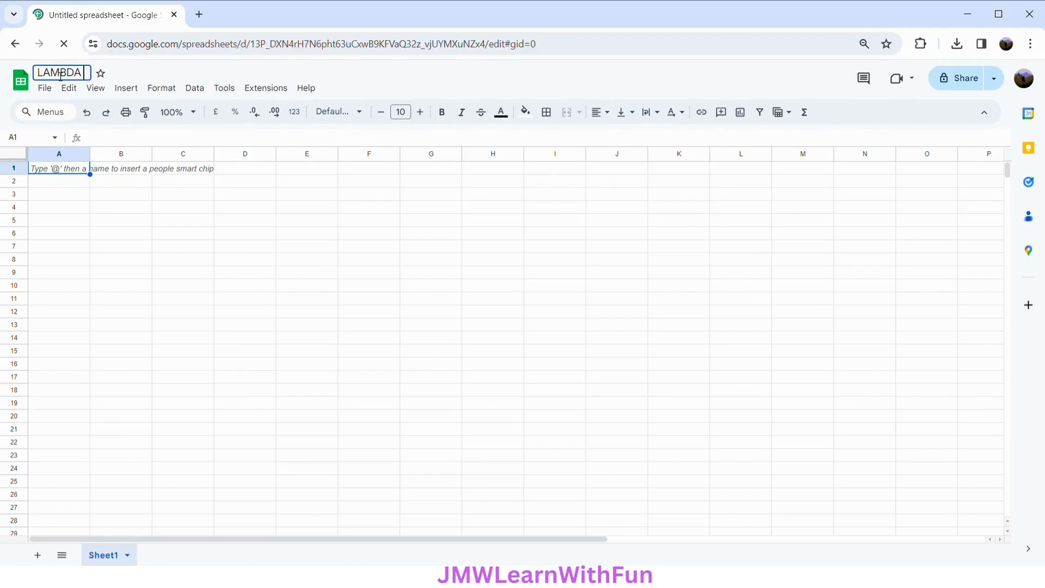
pyautogui.write(' Function')
pyautogui.press('Return')
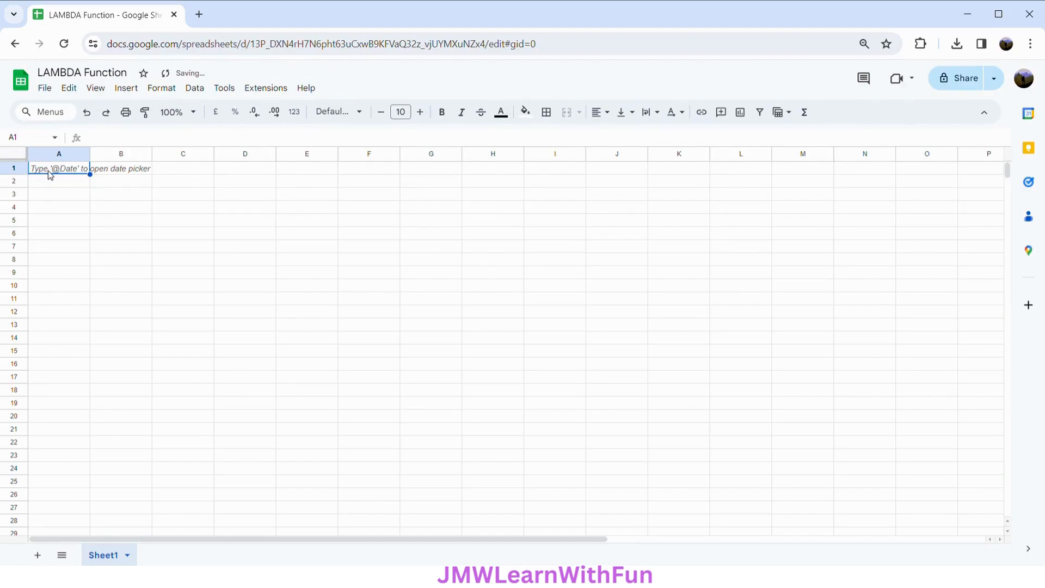
# Enter the headers x in A1, y in B1 and a in D1, and put the value 1 in D2
pyautogui.write('x')
pyautogui.press('Tab')
pyautogui.write('y')
pyautogui.press('Tab')
pyautogui.press('Tab')
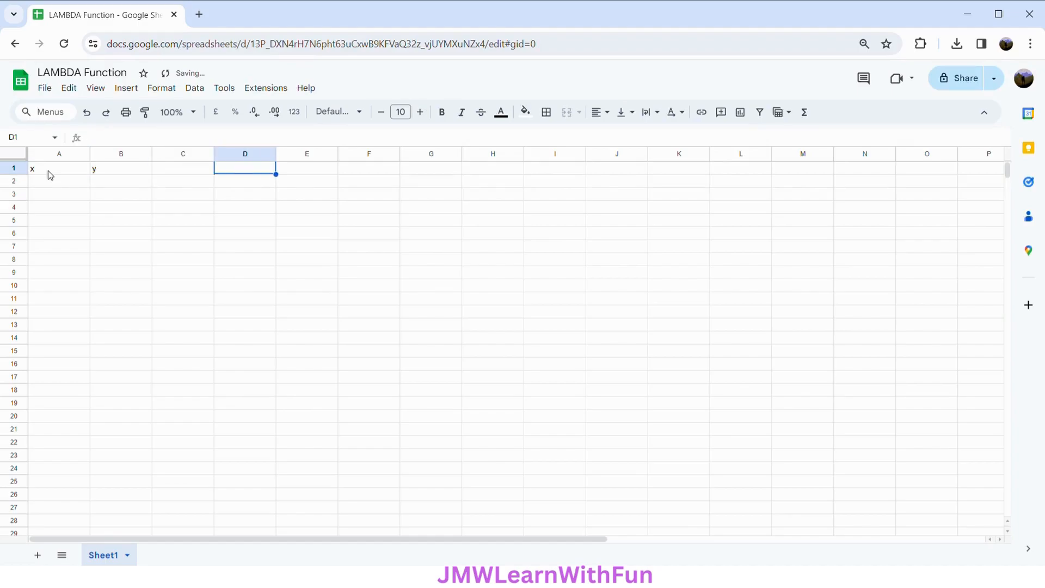
pyautogui.write('a')
pyautogui.press('Return')
pyautogui.write('1')
pyautogui.press('Left')
# Enter 0 in A2 and 0.2 in A3, and extend the series in 0.2 increments down to 1 in A7
pyautogui.press('Left')
pyautogui.press('Left')
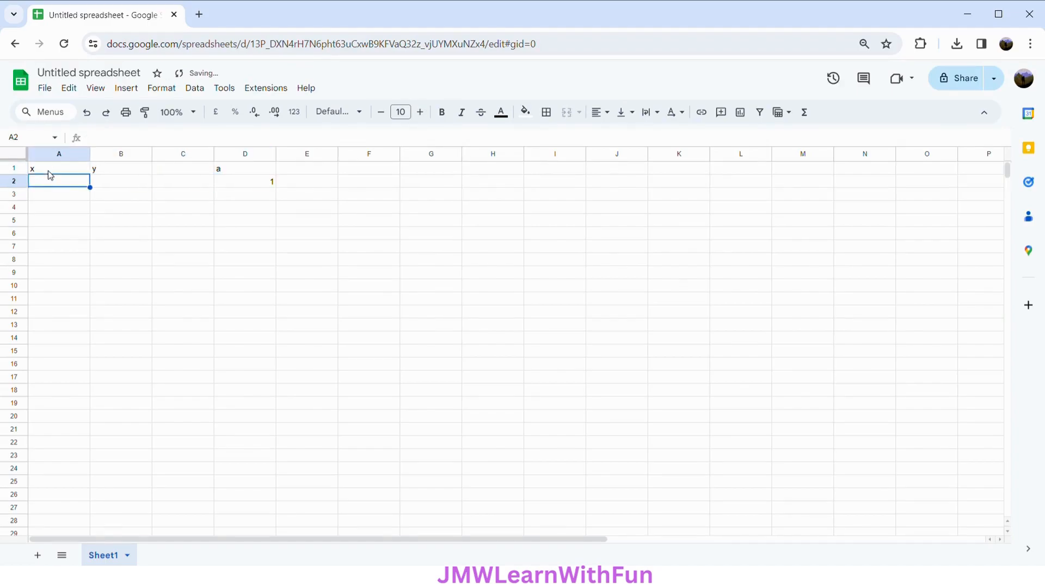
pyautogui.write('0')
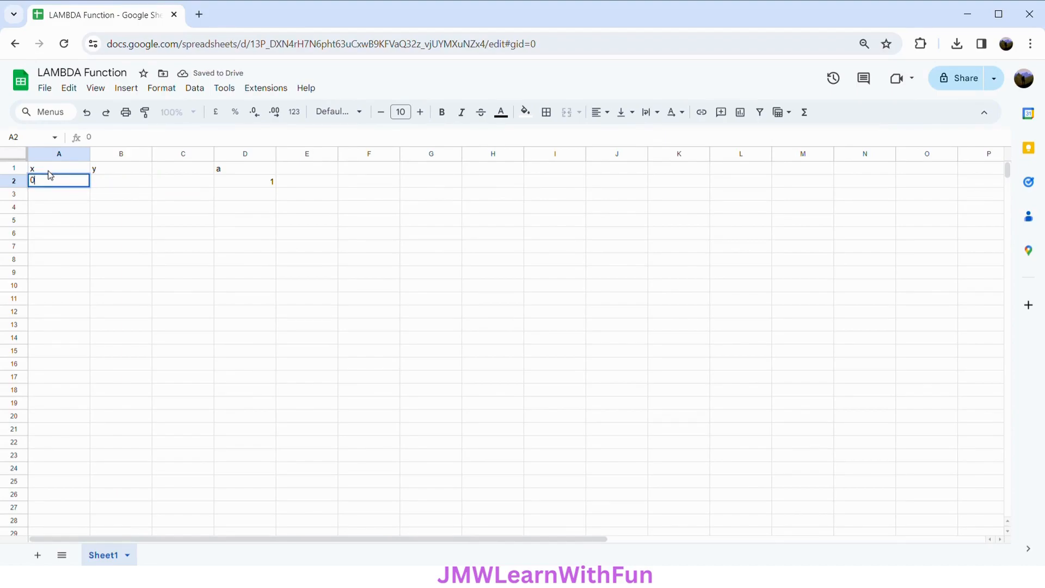
pyautogui.press('Return')
pyautogui.write('0.2')
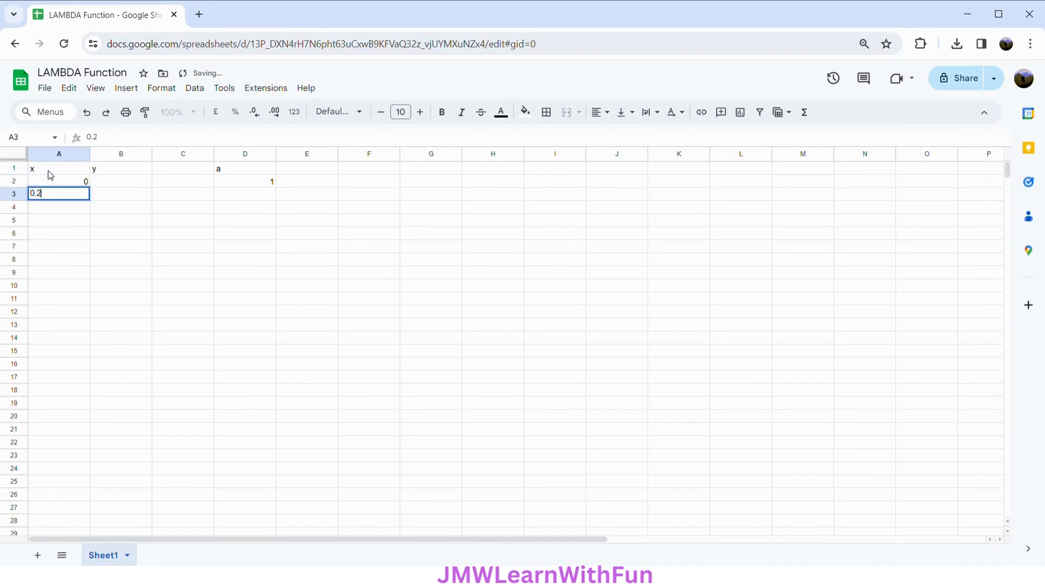
pyautogui.press('Return')
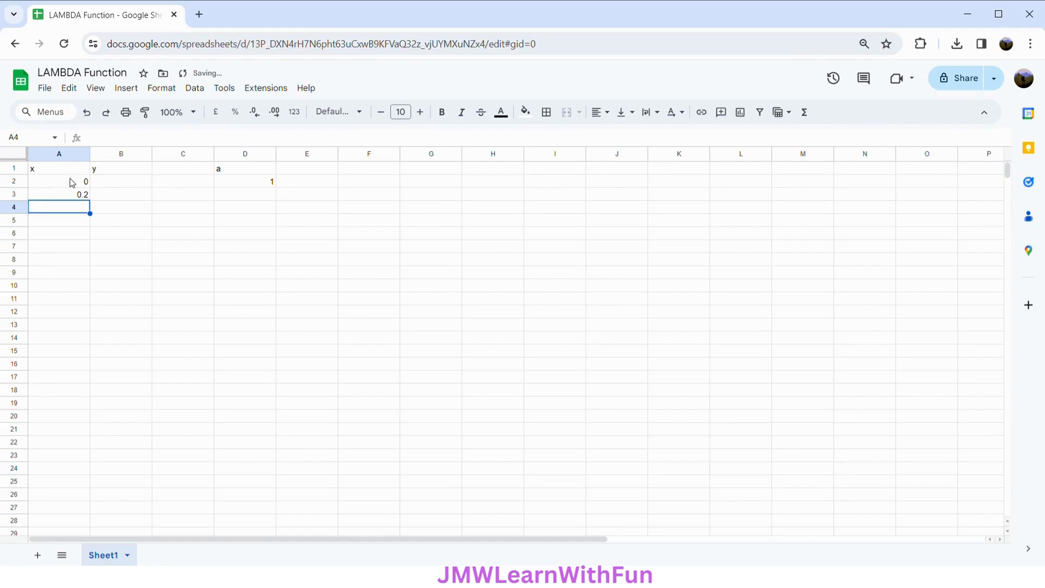
pyautogui.moveTo(65, 181); pyautogui.dragTo(90, 248)
pyautogui.click(80, 247)
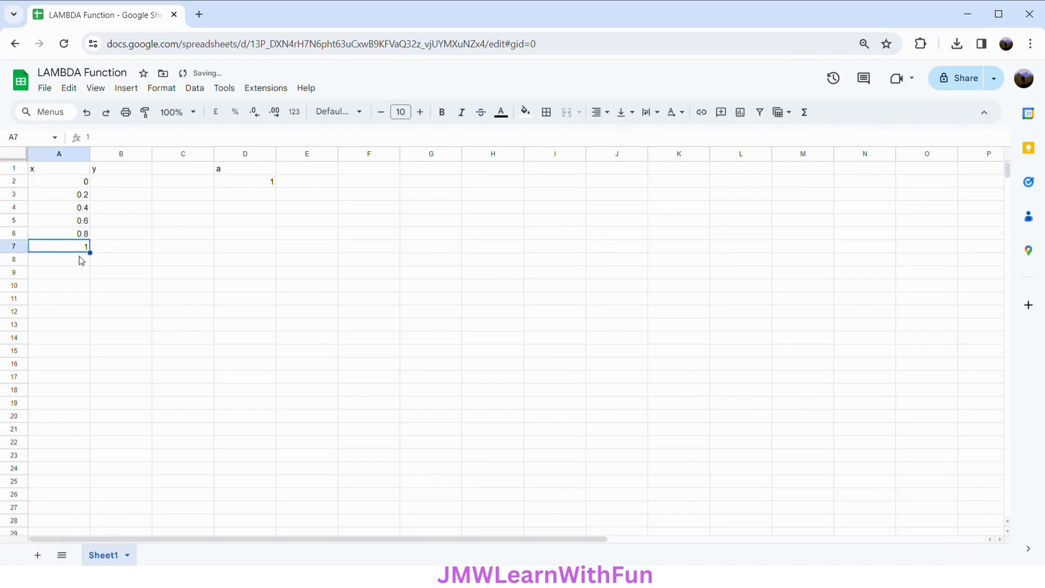
# Enter =ARRAYFORMULA(A2:A7*-1) in A8 to list the negated x values below the series
pyautogui.click(80, 260)
pyautogui.write('=')
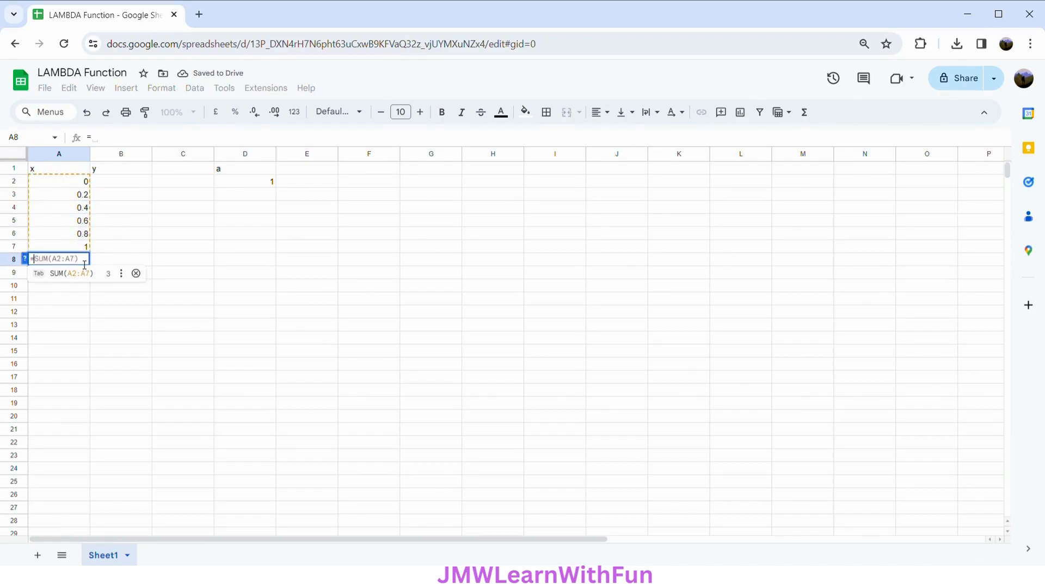
pyautogui.write('ARR')
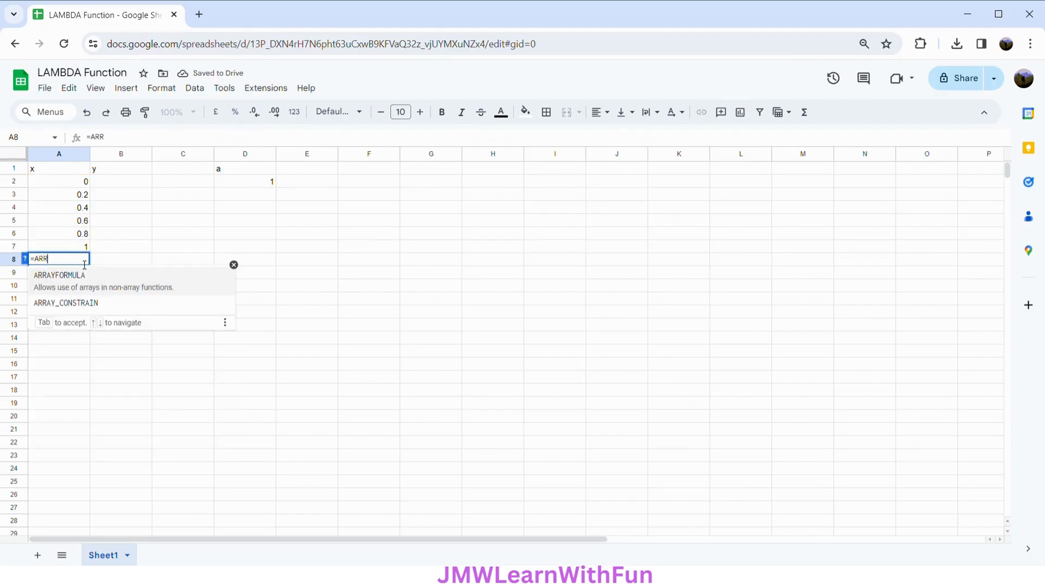
pyautogui.press('Tab')
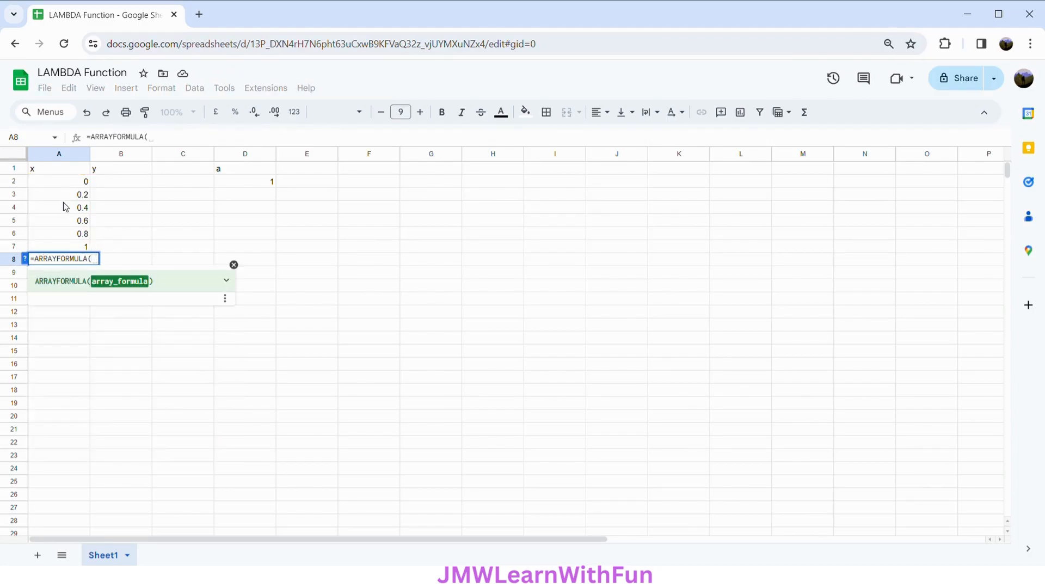
pyautogui.moveTo(64, 181); pyautogui.dragTo(70, 250)
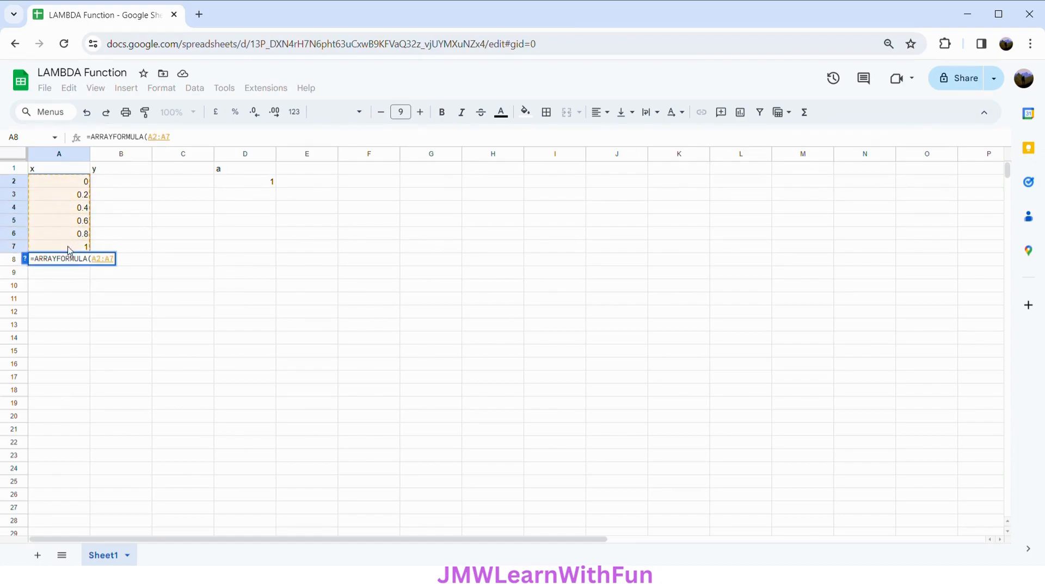
pyautogui.write('*-1')
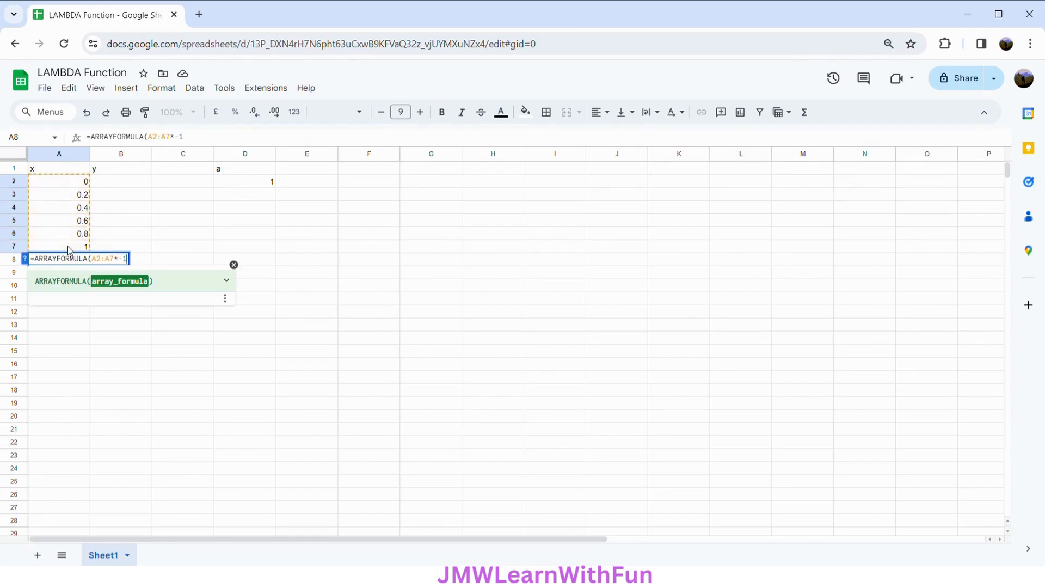
pyautogui.write(')')
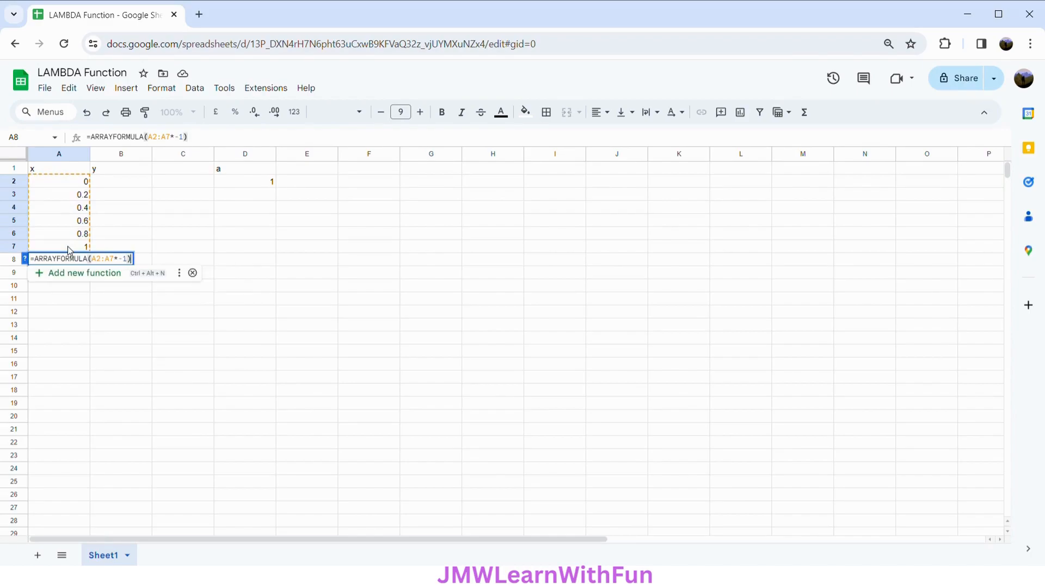
pyautogui.press('Return')
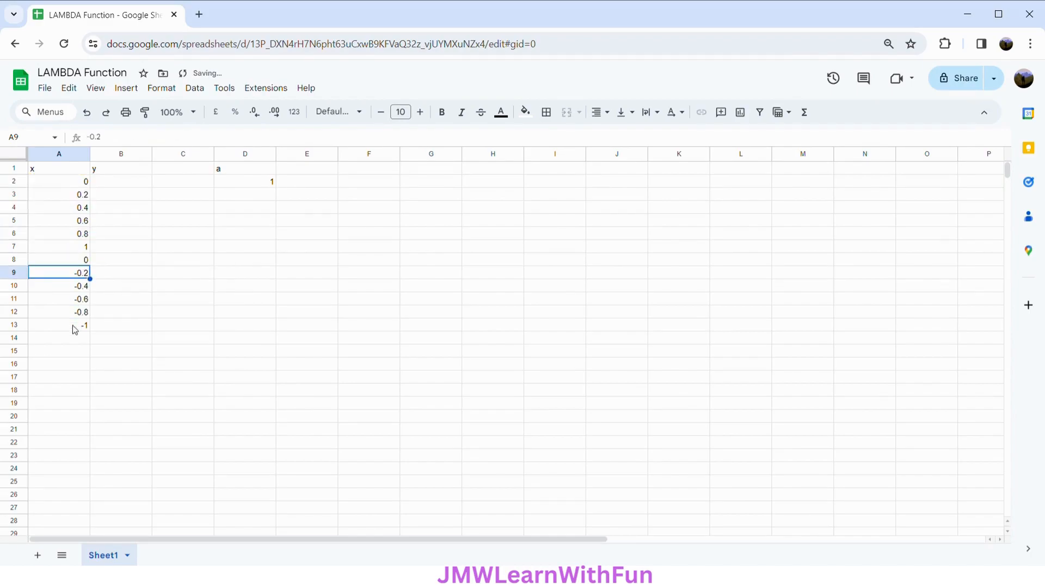
# Repeat all the x values from A14 downward with an ARRAYFORMULA over A2:A13
pyautogui.click(72, 338)
pyautogui.write('=arra')
pyautogui.press('Tab')
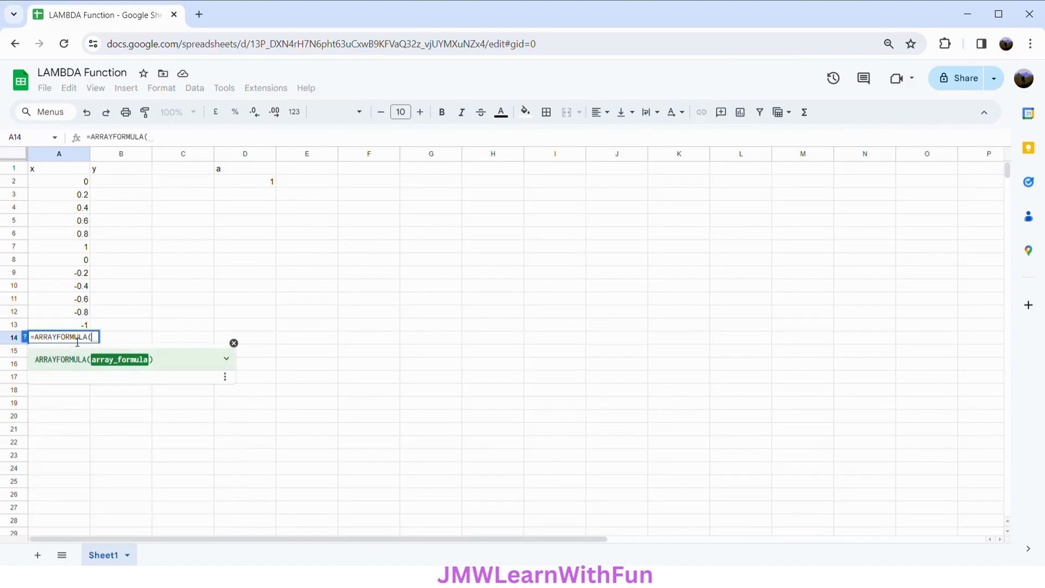
pyautogui.moveTo(59, 182); pyautogui.dragTo(78, 326)
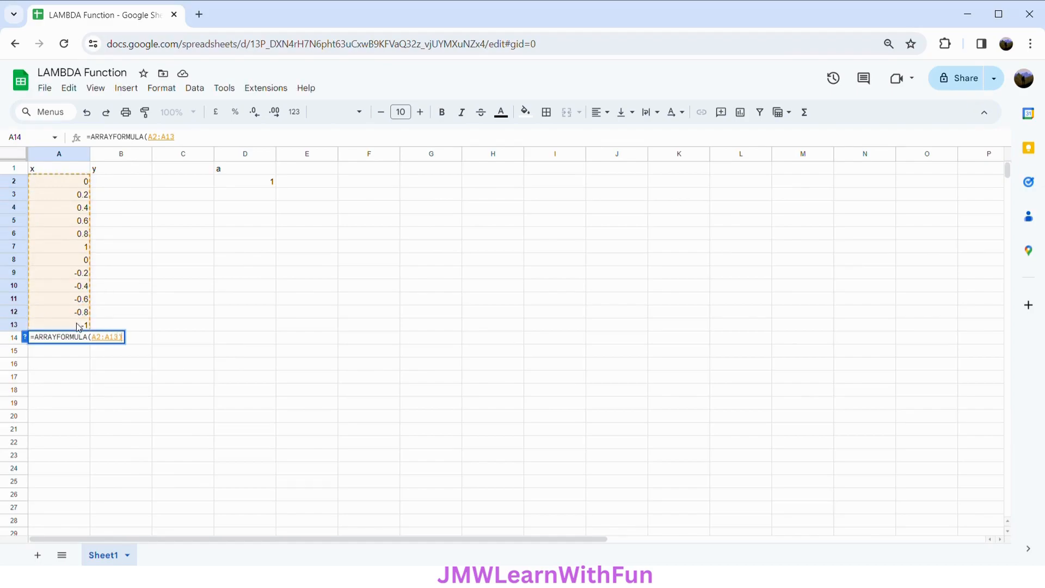
pyautogui.press('Return')
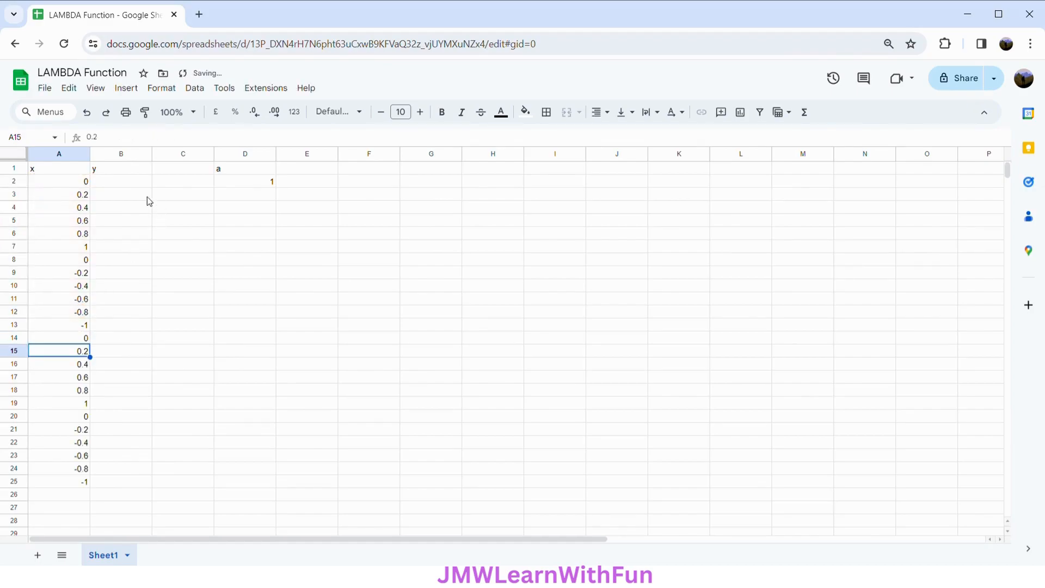
# Start a LAMBDA formula in B2 with the parameter names x and a, expanding the function's help details
pyautogui.click(126, 187)
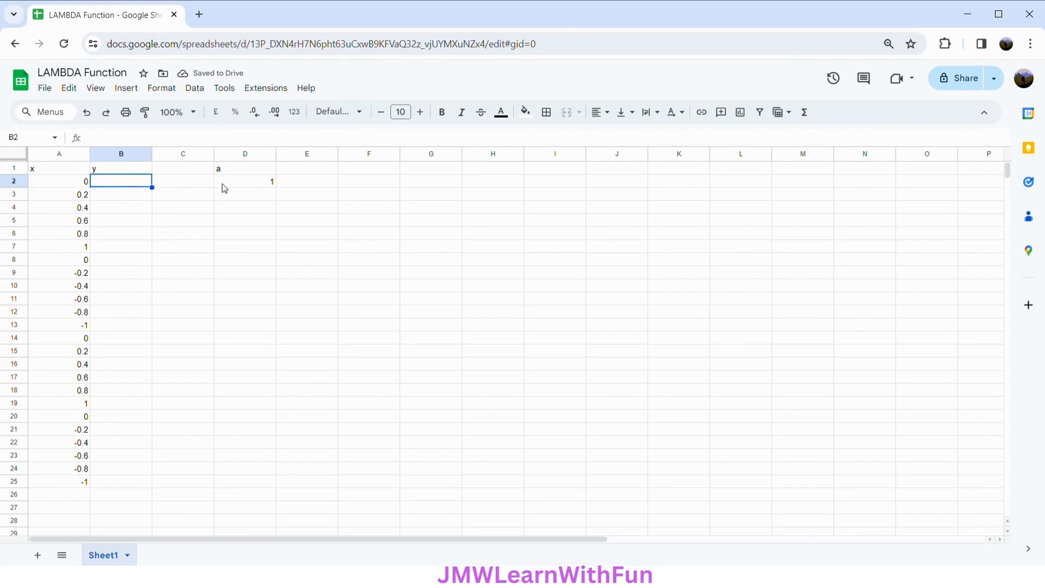
pyautogui.write('=')
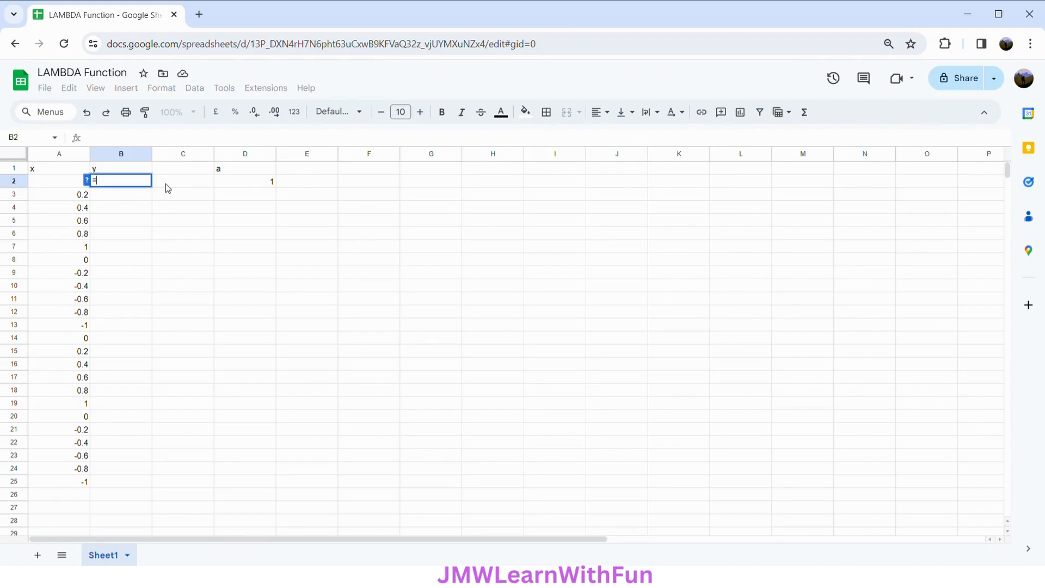
pyautogui.write('LAMBDA')
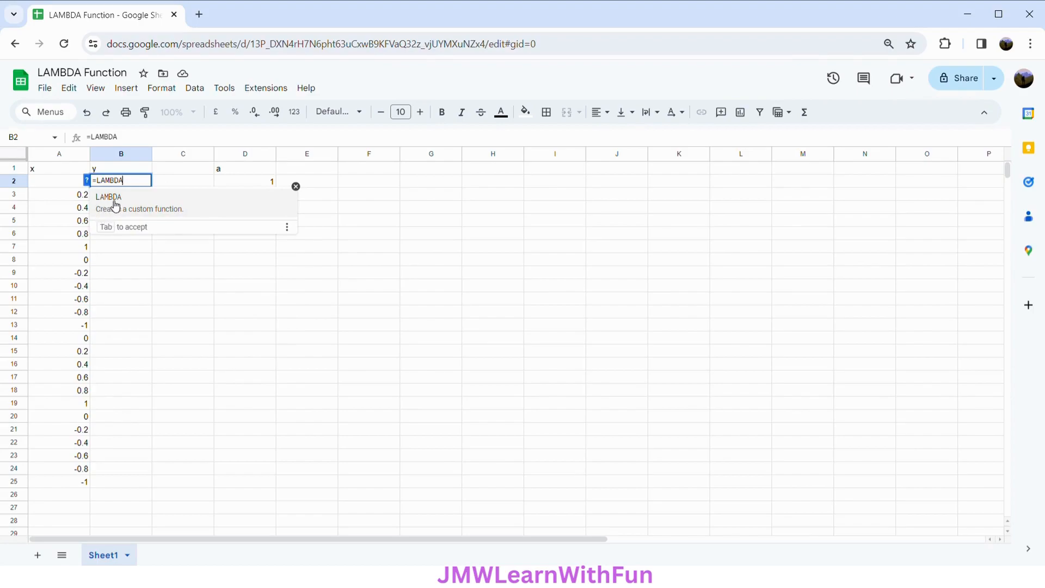
pyautogui.click(189, 215)
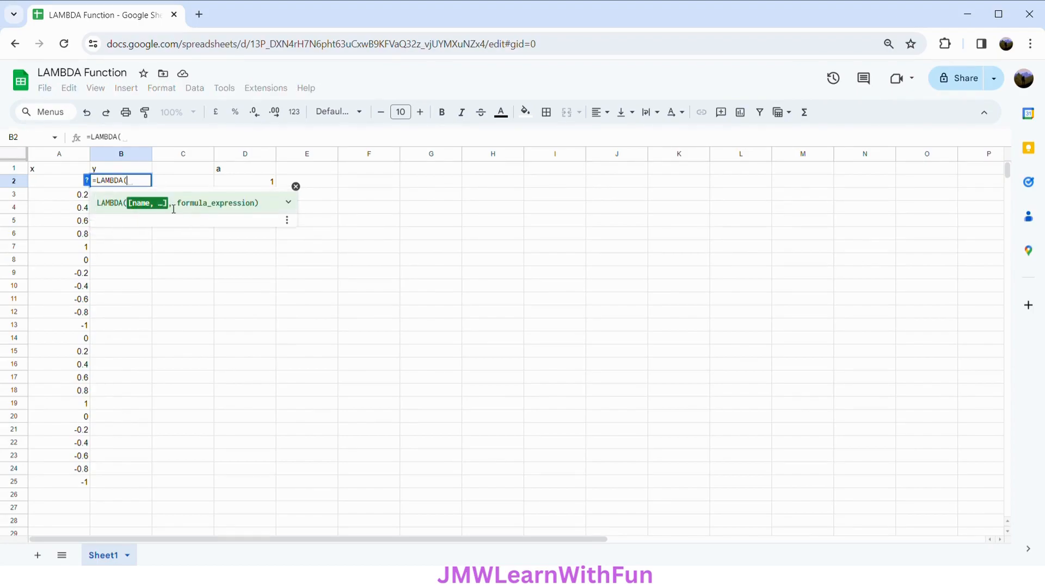
pyautogui.click(289, 202)
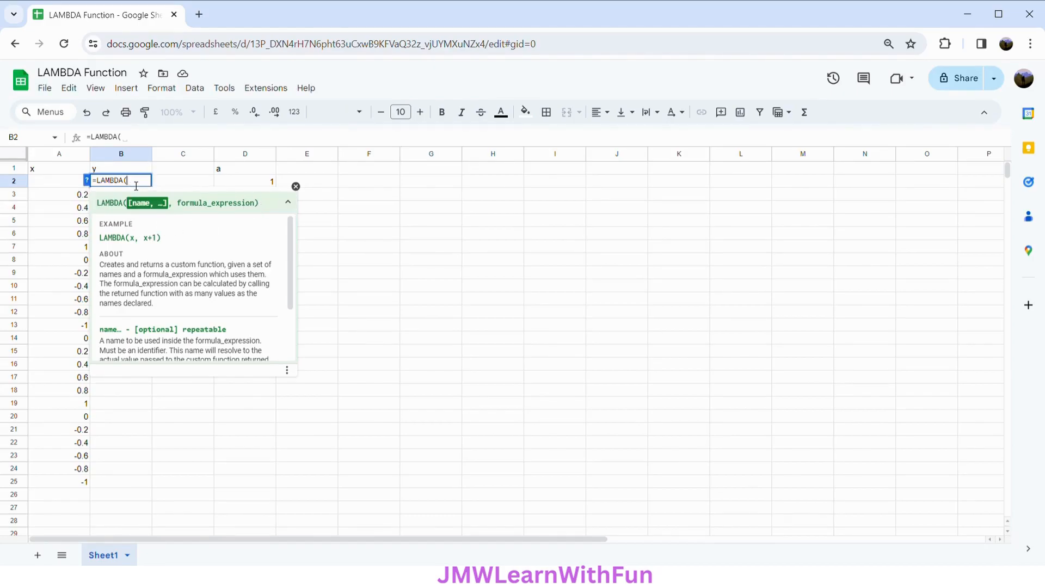
pyautogui.write('x')
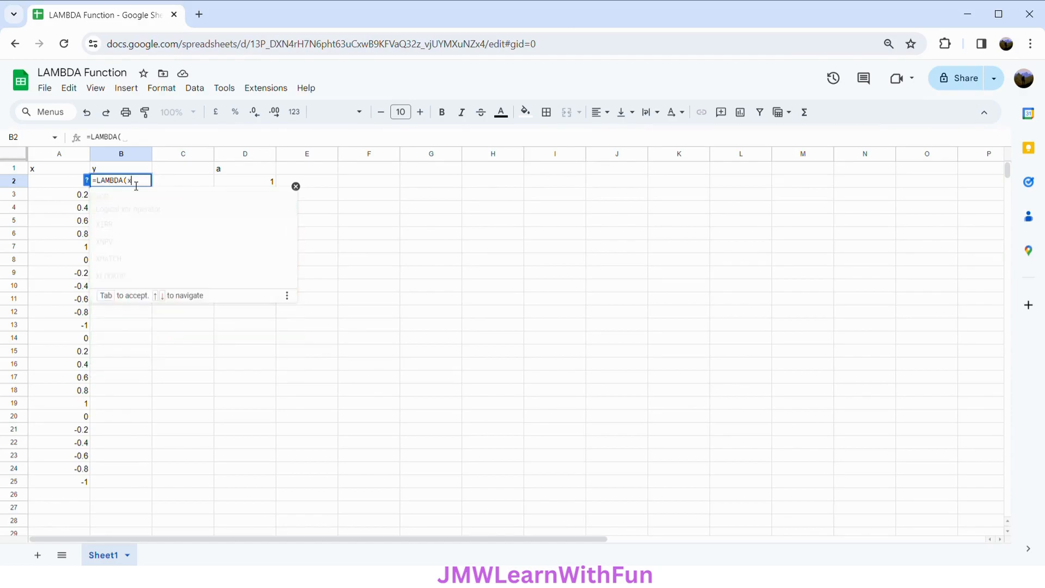
pyautogui.write(',a,')
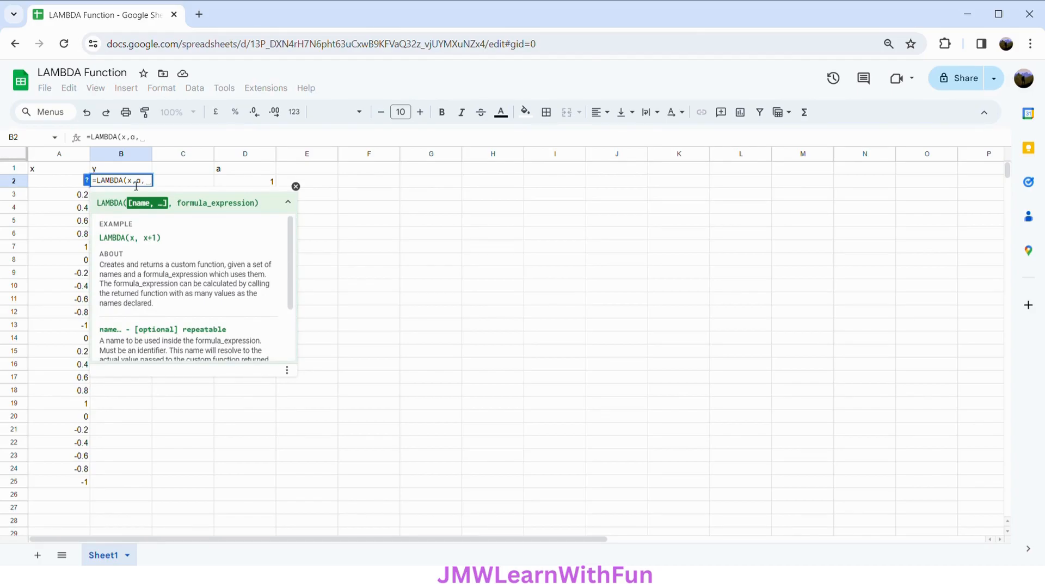
# Add sqrt(a*a-x*x) as the formula expression of the LAMBDA in B2 and close the function
pyautogui.write('sqrt')
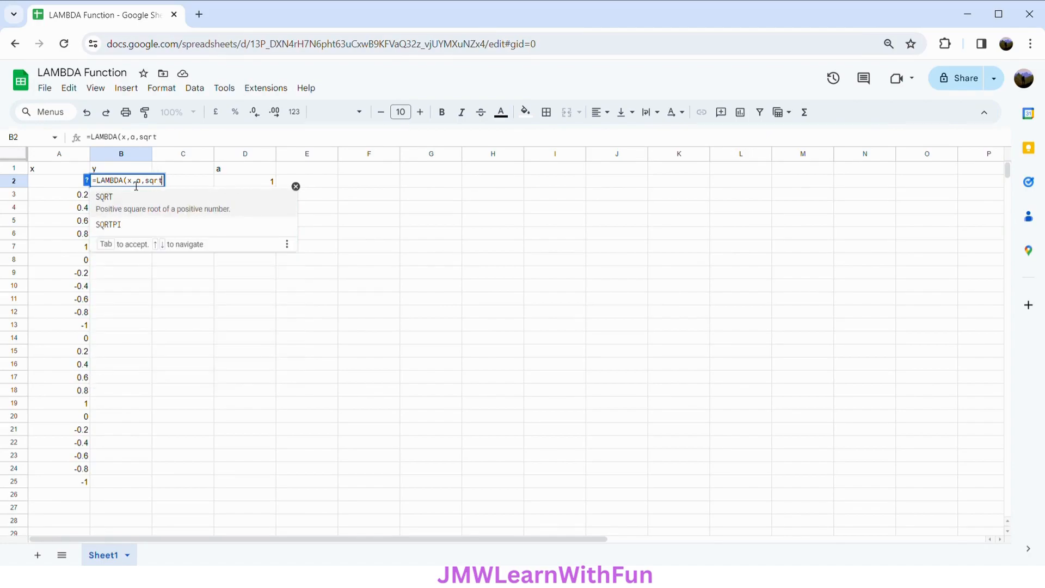
pyautogui.write('(')
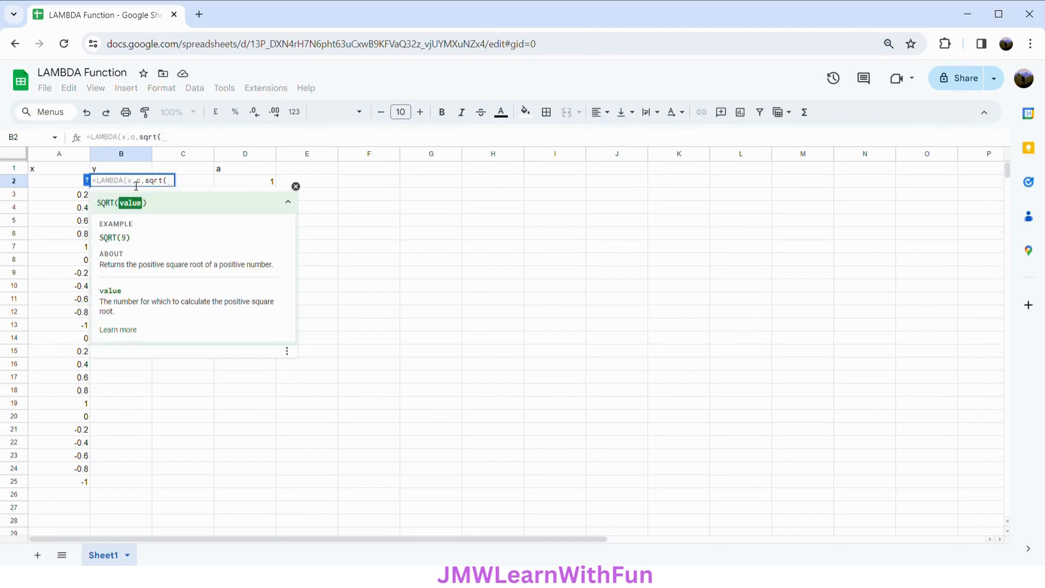
pyautogui.write('x')
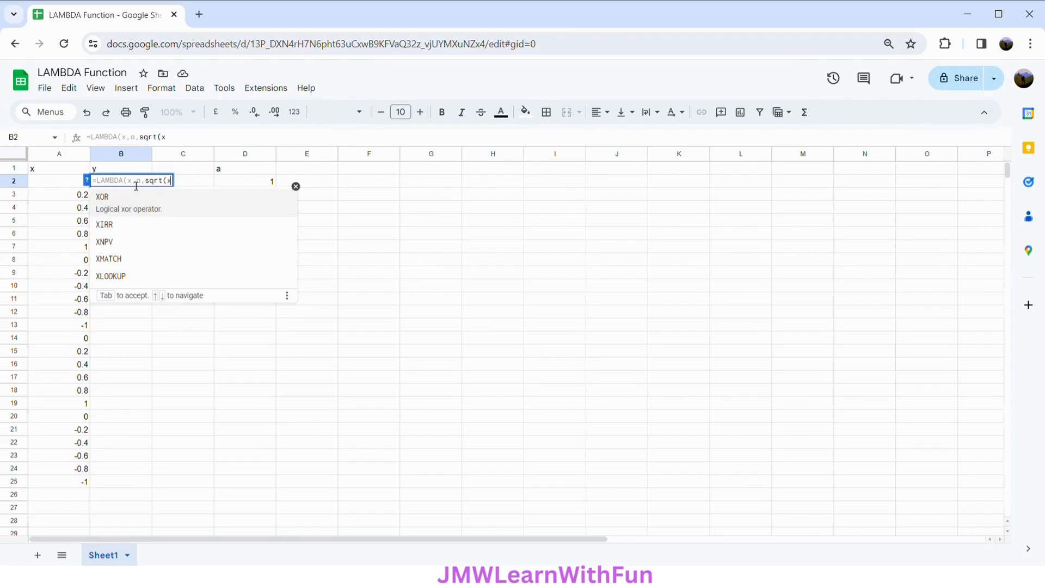
pyautogui.press('BackSpace')
pyautogui.write('a*')
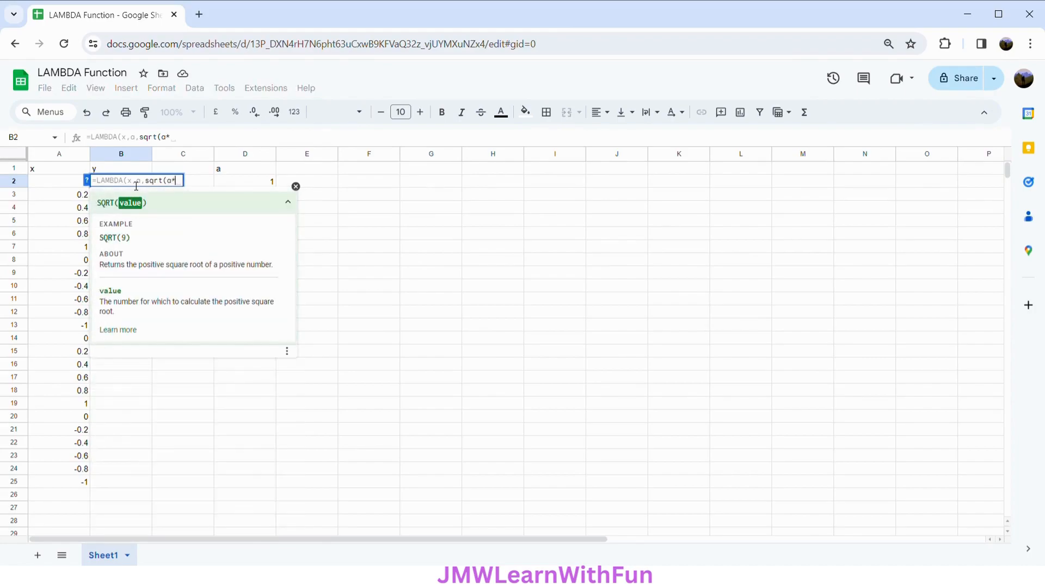
pyautogui.write('a-x')
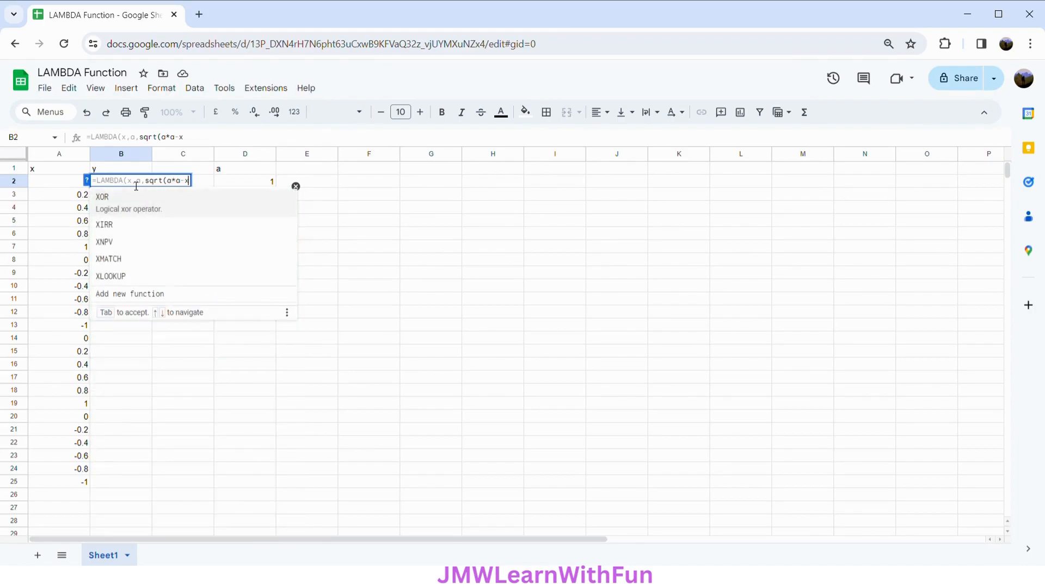
pyautogui.write('*x)')
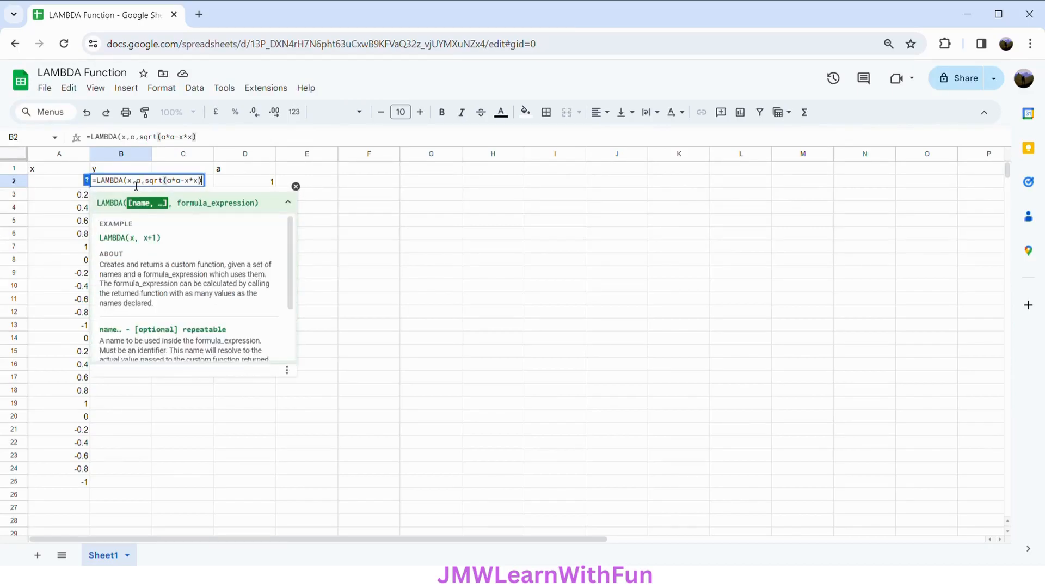
pyautogui.write(')')
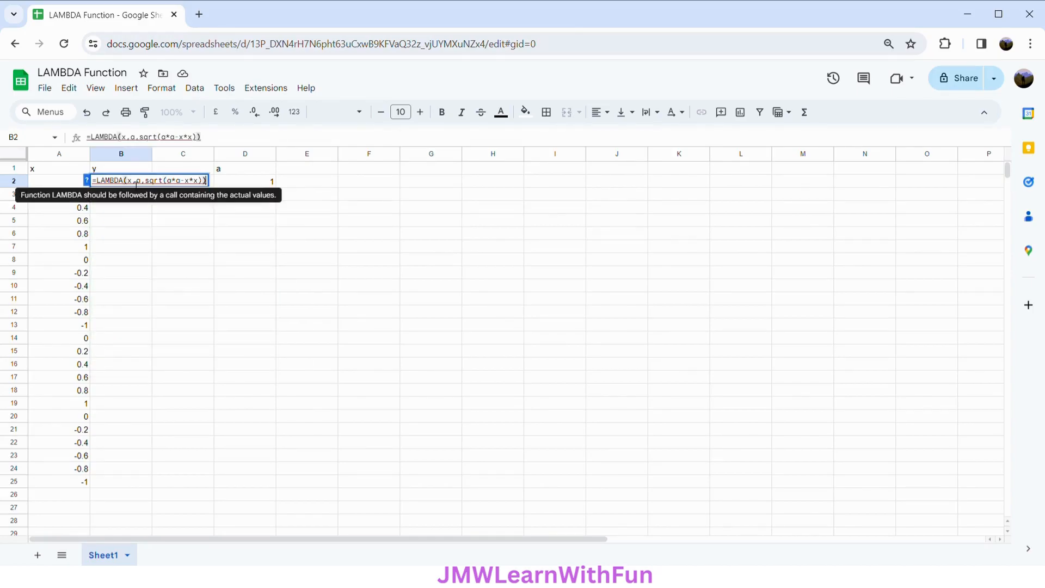
# Supply the range A2:A13 as x and the absolute reference $D$2 as a in the LAMBDA call
pyautogui.write('(')
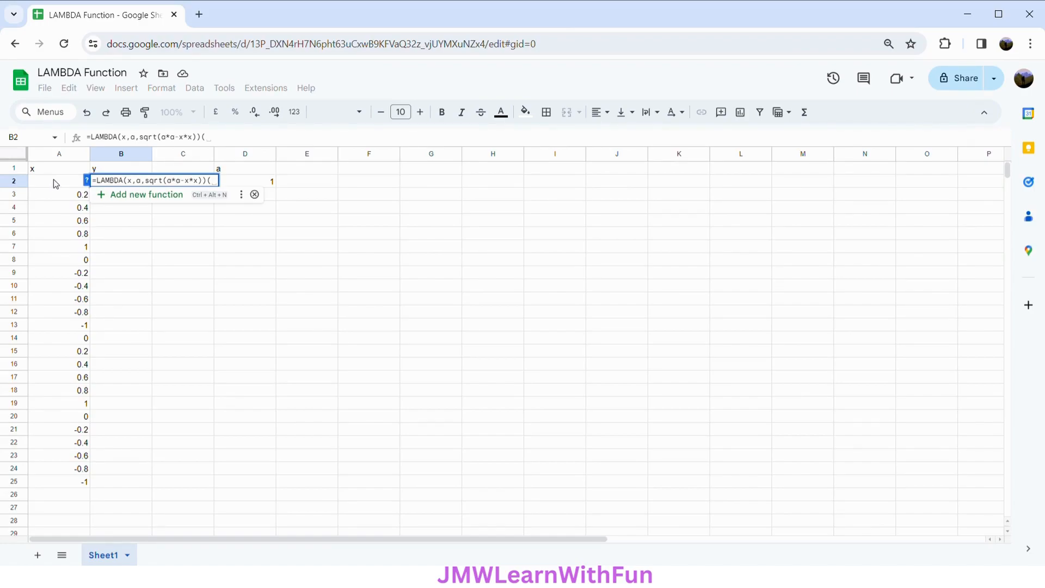
pyautogui.moveTo(53, 180); pyautogui.dragTo(79, 331)
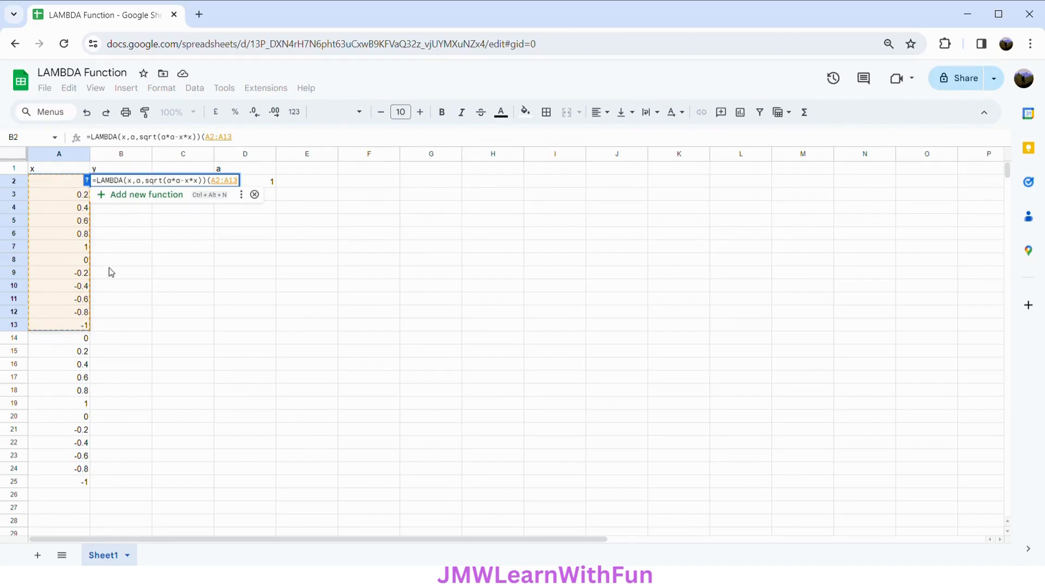
pyautogui.write(',')
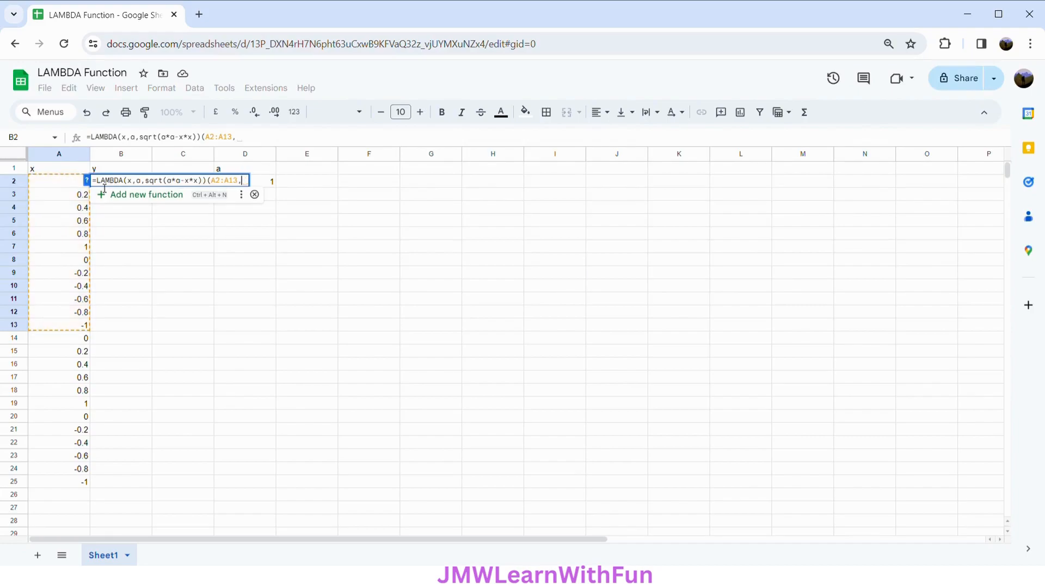
pyautogui.click(272, 184)
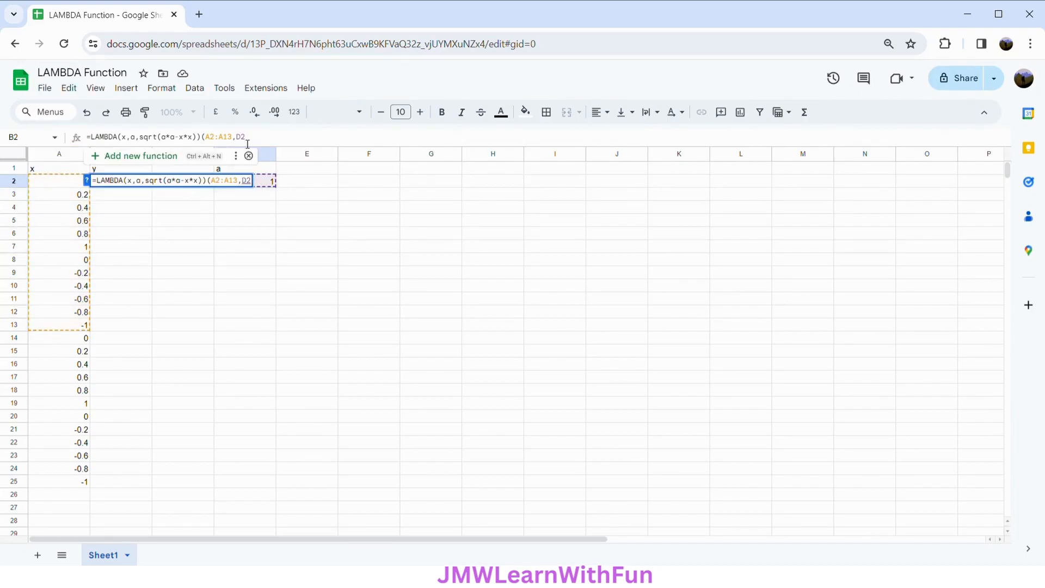
pyautogui.press('F4')
# Insert ARRAYFORMULA in front of LAMBDA in the B2 formula and commit the entry
pyautogui.click(97, 141)
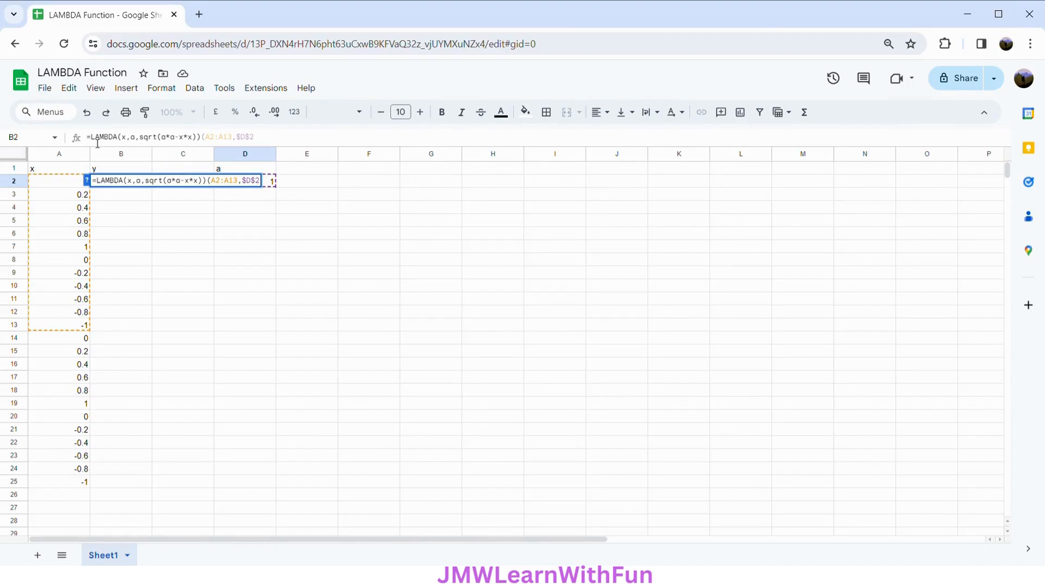
pyautogui.write('ARRAY')
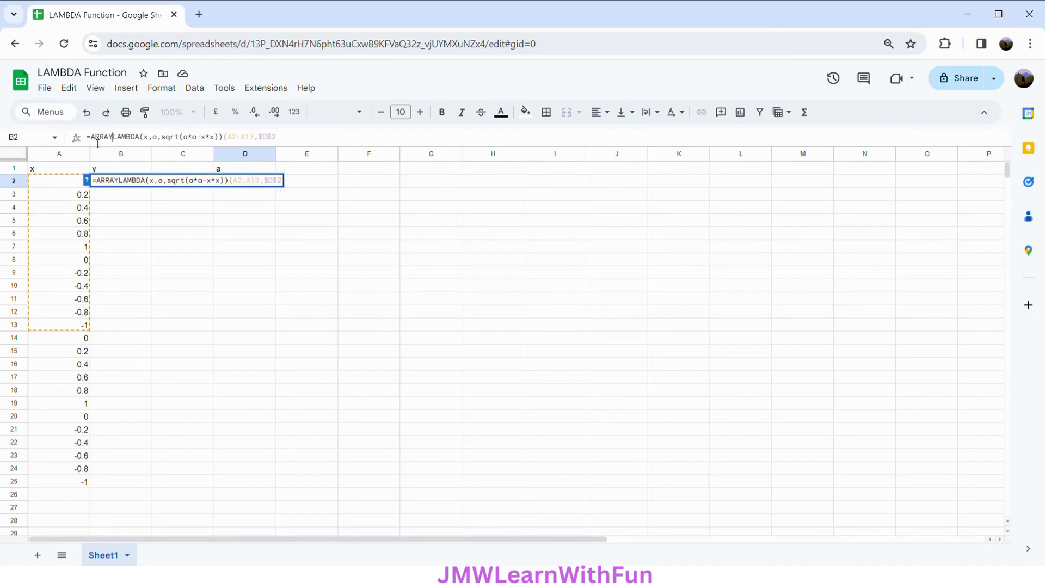
pyautogui.write('FORM')
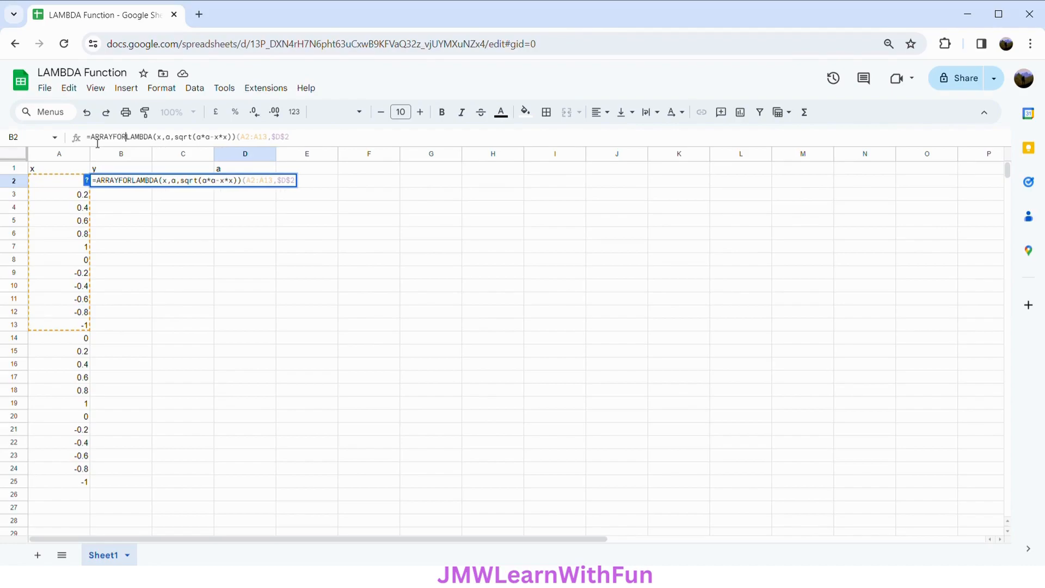
pyautogui.write('ULA')
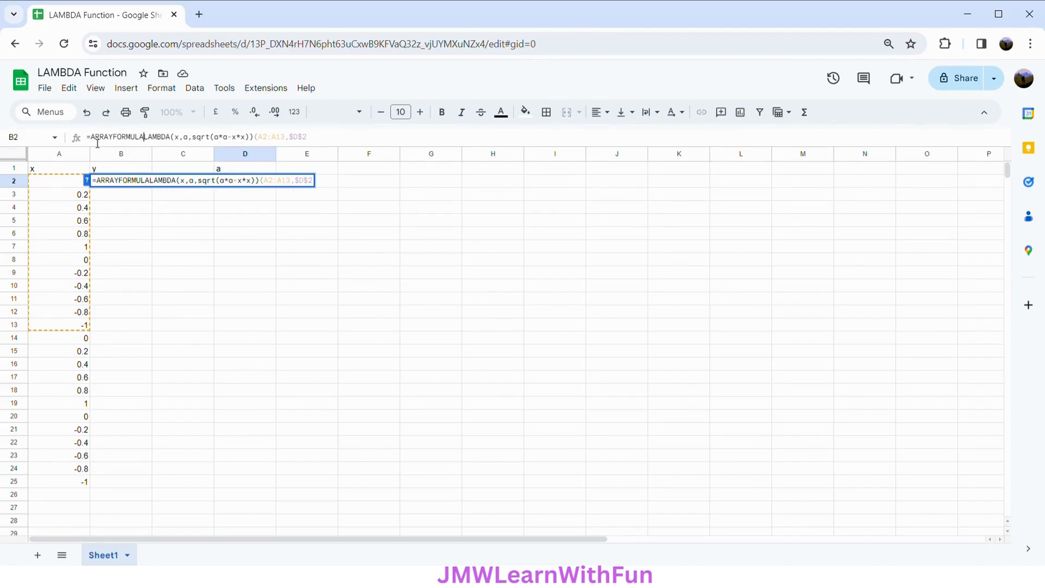
pyautogui.press('Tab')
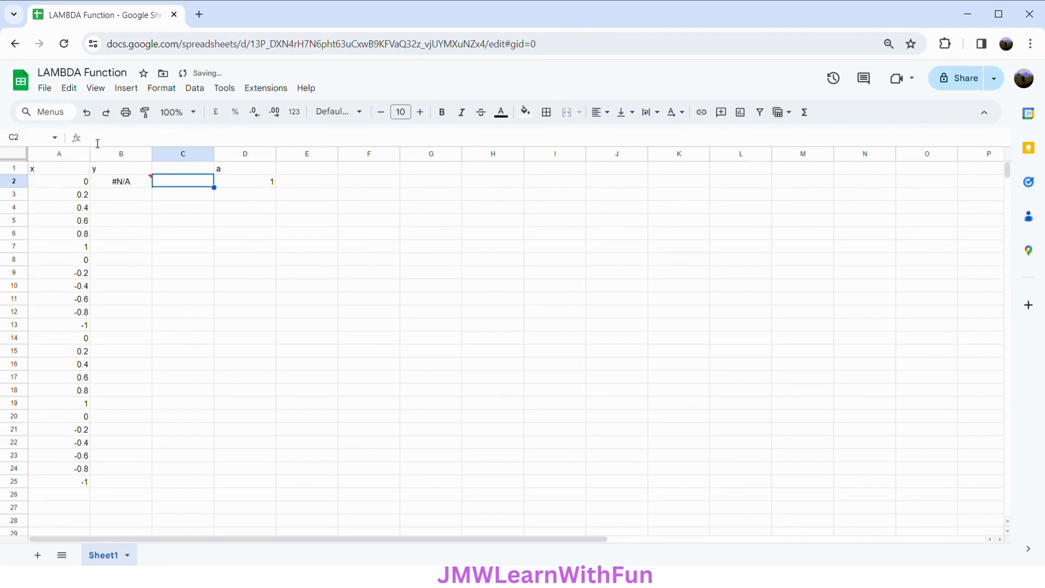
# Enclose the LAMBDA call in parentheses so B2 reads =ARRAYFORMULA(LAMBDA(x,a,sqrt(a*a-x*x))(A2:A13,$D$2))
pyautogui.click(120, 185)
pyautogui.doubleClick(121, 185)
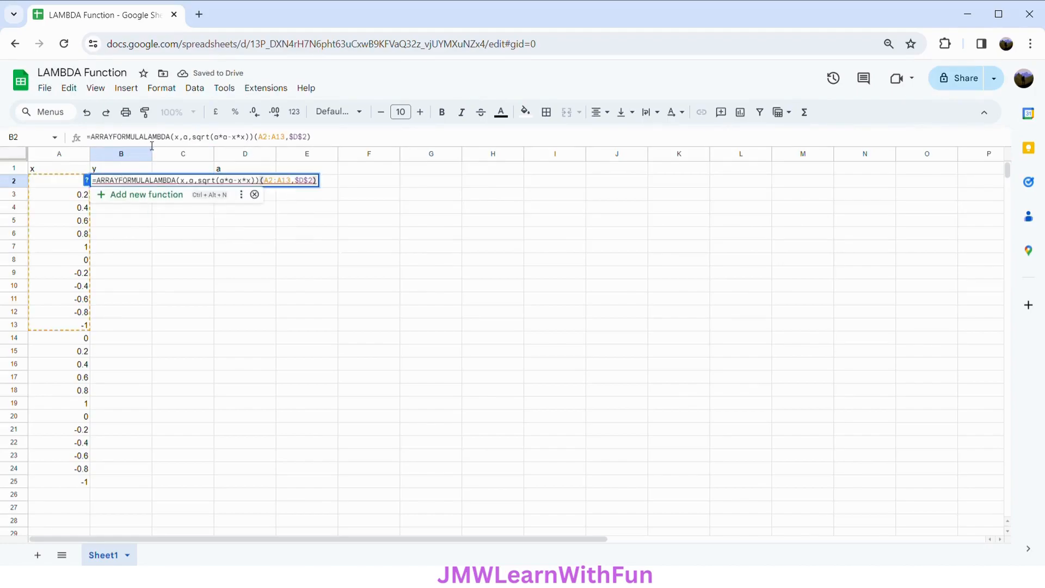
pyautogui.click(149, 144)
pyautogui.write('(')
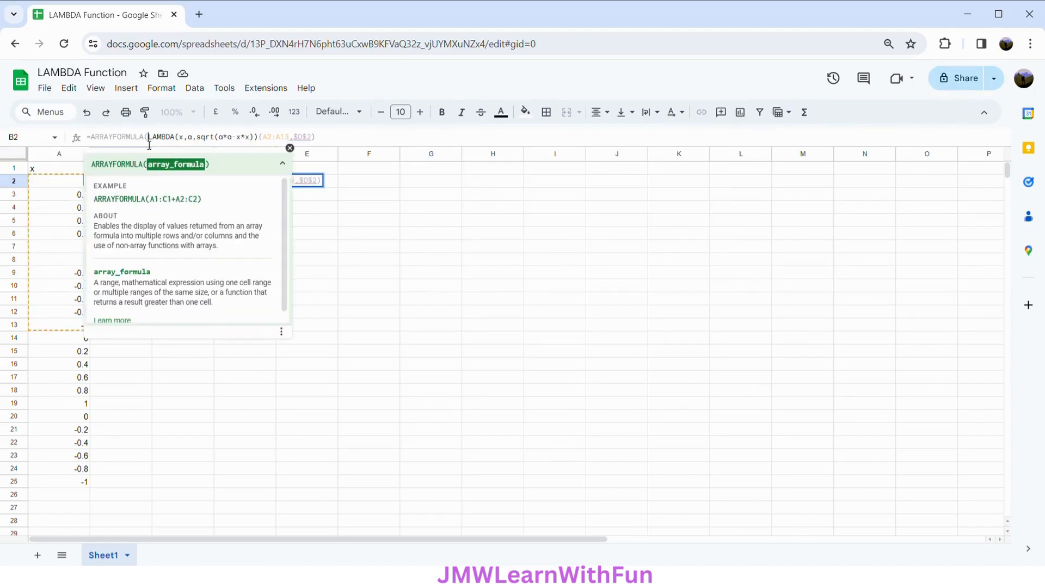
pyautogui.click(330, 141)
pyautogui.write('))')
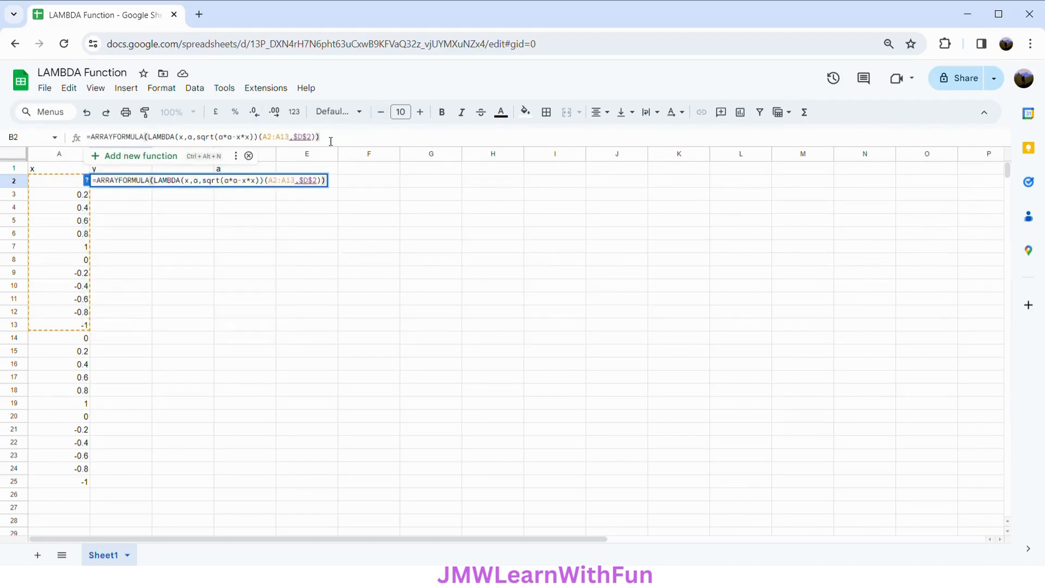
pyautogui.press('Return')
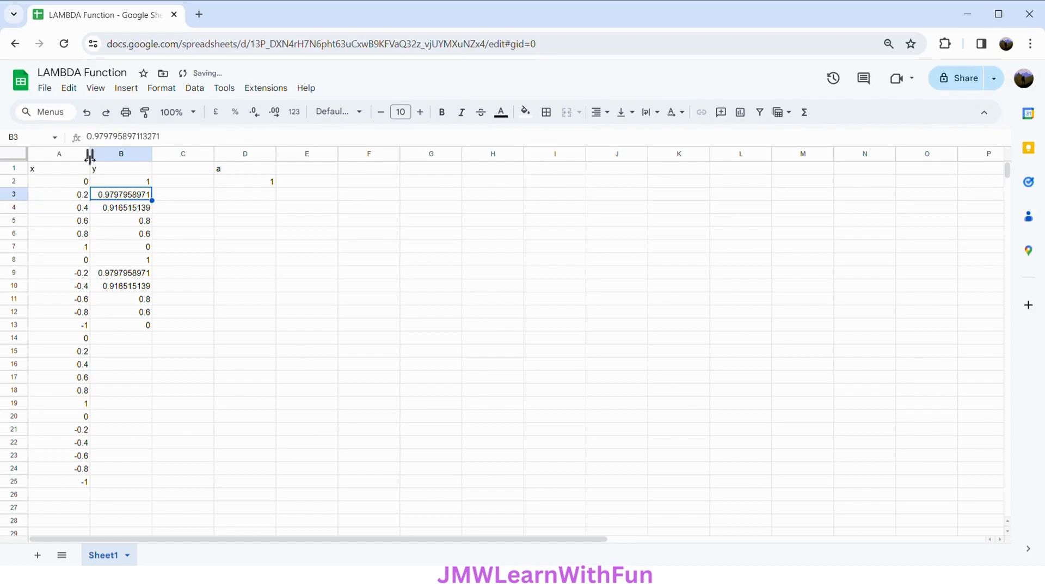
pyautogui.click(111, 182)
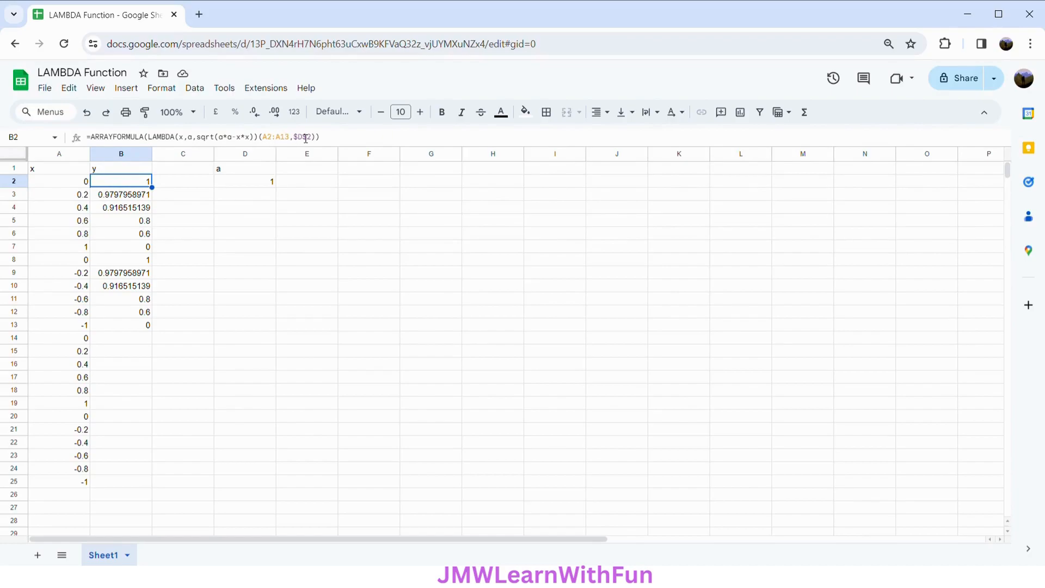
pyautogui.click(277, 137)
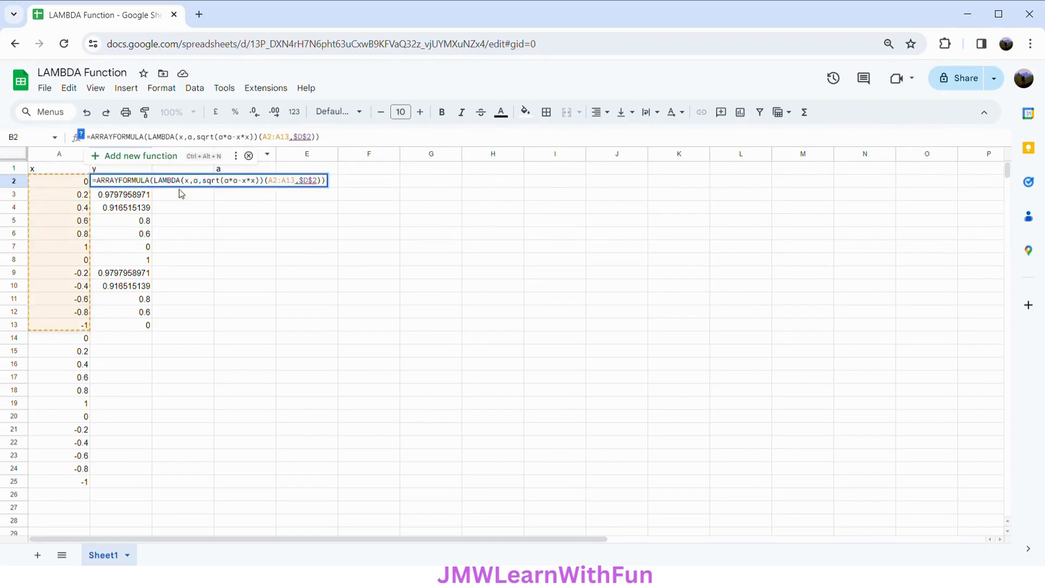
pyautogui.click(313, 137)
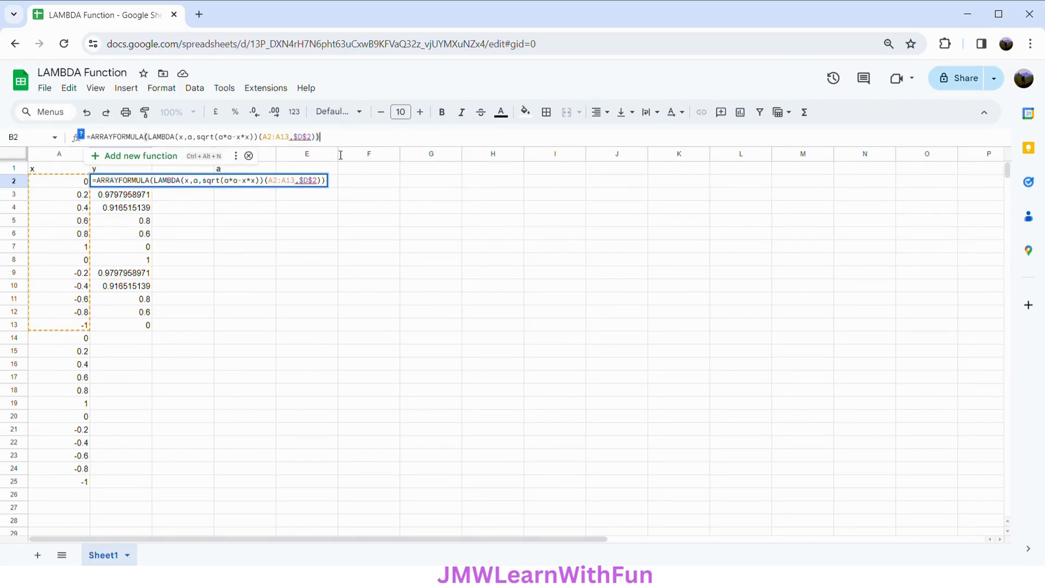
pyautogui.click(346, 290)
# Copy the y formula from B2 into B14 for the repeated x values
pyautogui.click(119, 185)
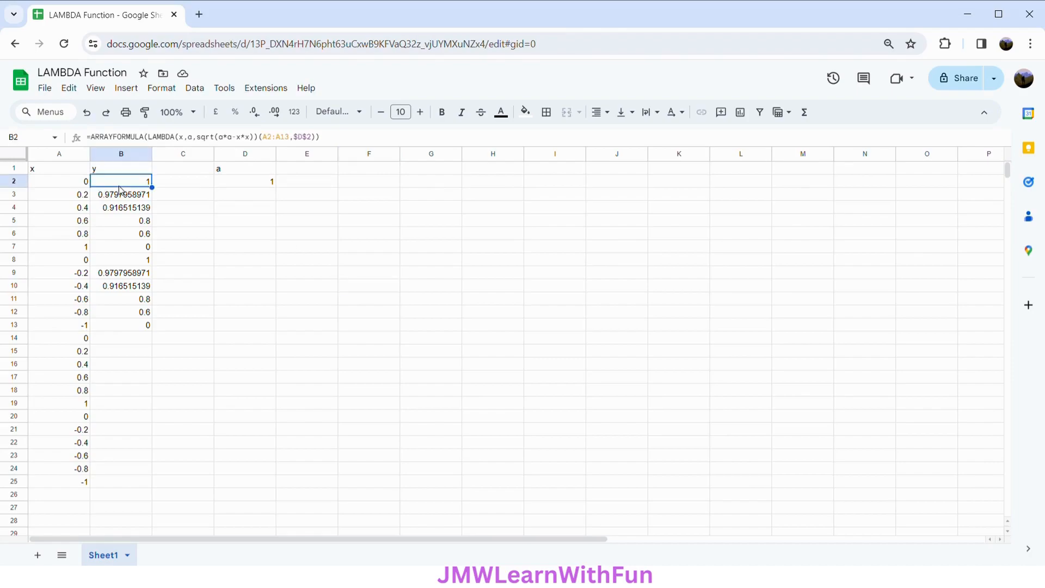
pyautogui.hotkey('ctrl', 'c')
pyautogui.click(118, 341)
pyautogui.hotkey('ctrl', 'v')
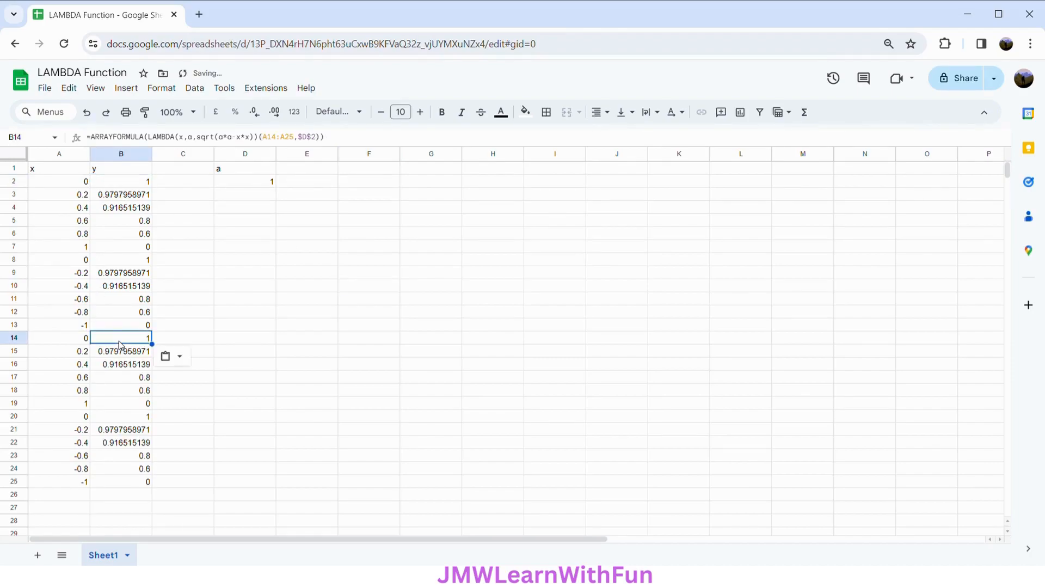
# Multiply the square root by -1 inside the LAMBDA in B14, giving sqrt(a*a-x*x)*-1
pyautogui.click(202, 141)
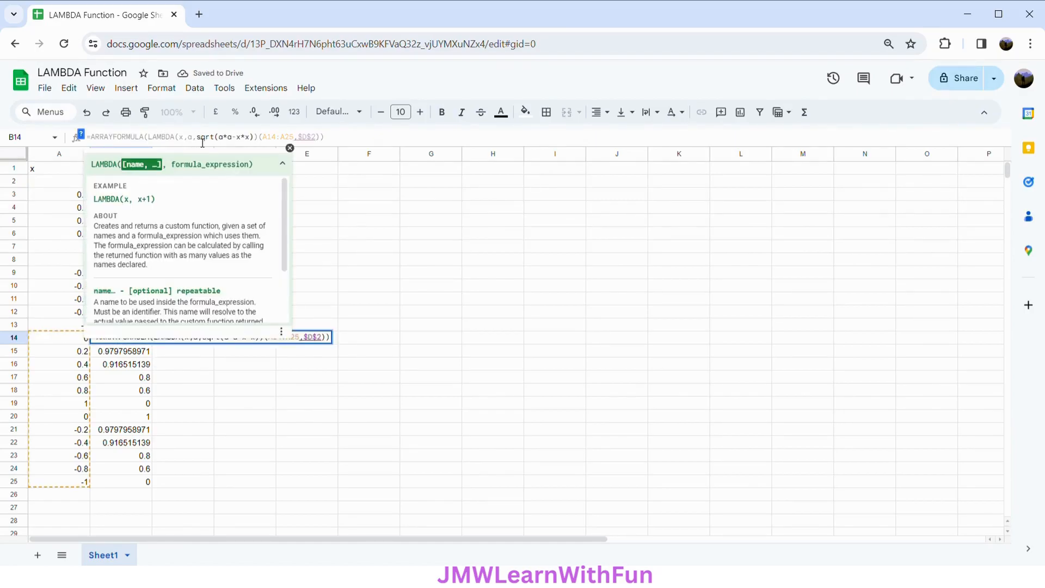
pyautogui.click(261, 143)
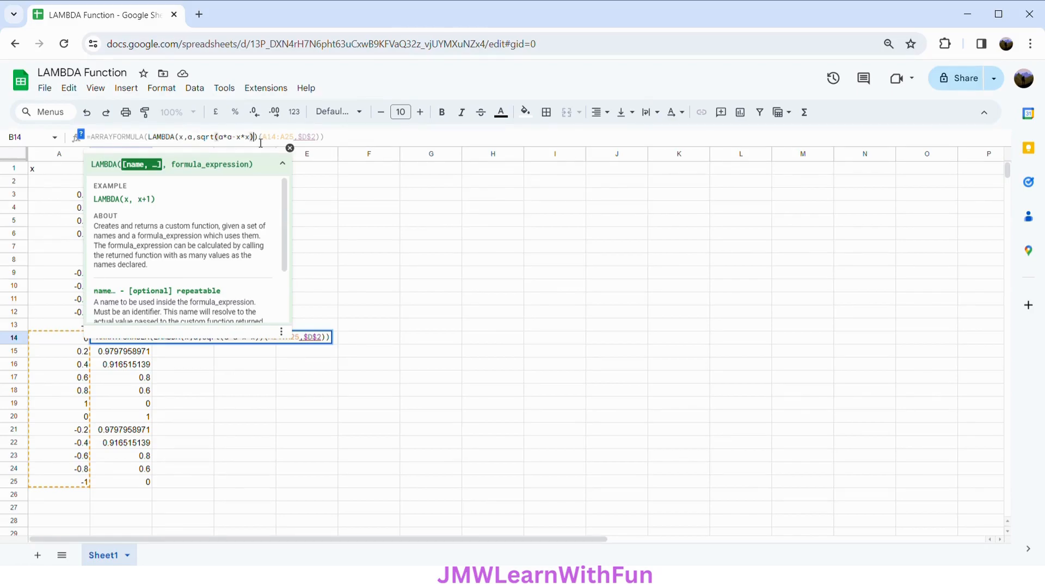
pyautogui.write('*-1')
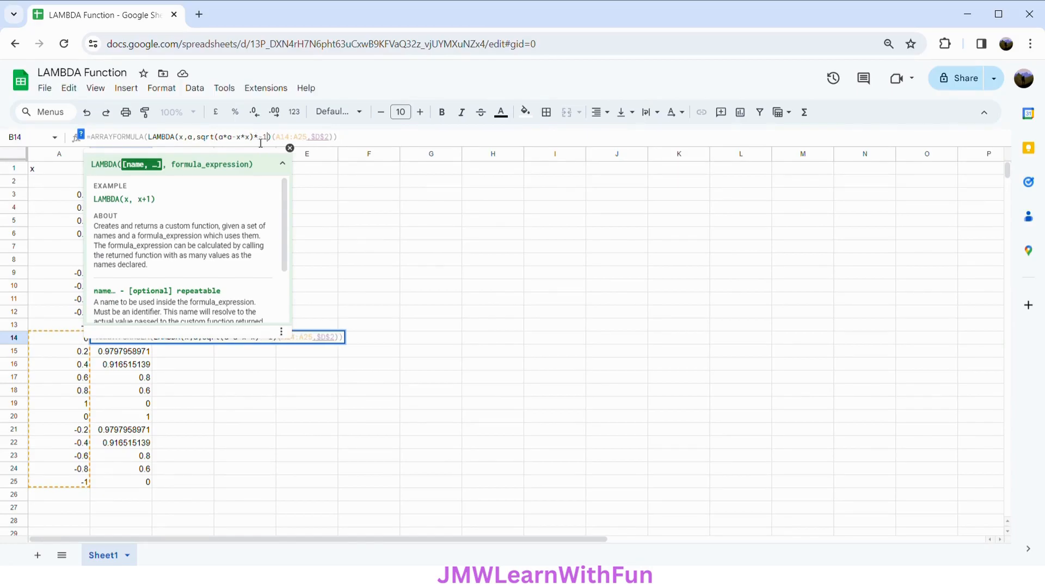
pyautogui.press('Return')
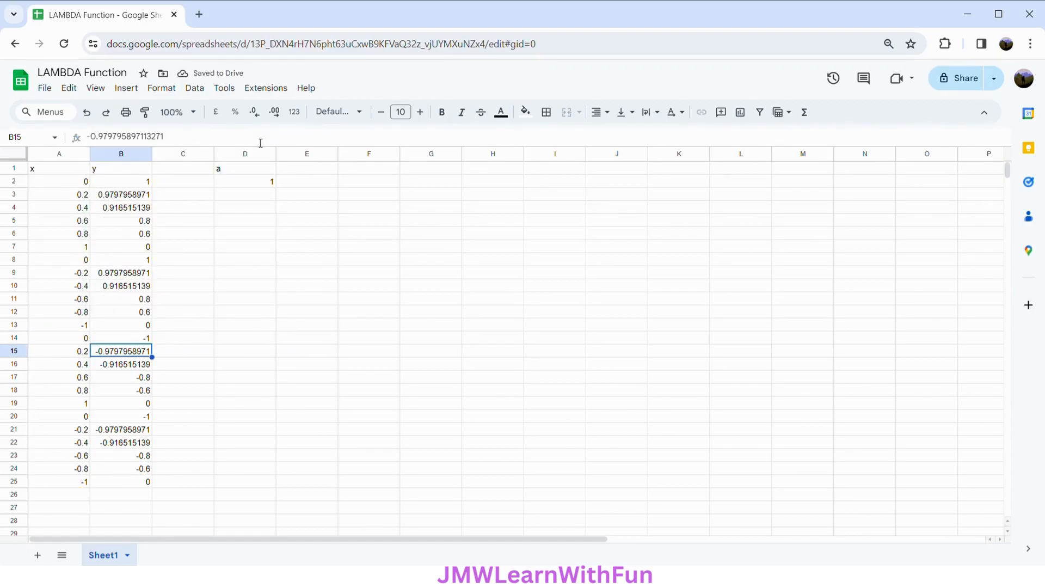
# Apply all borders to the x and y table in A1:B25
pyautogui.click(56, 171)
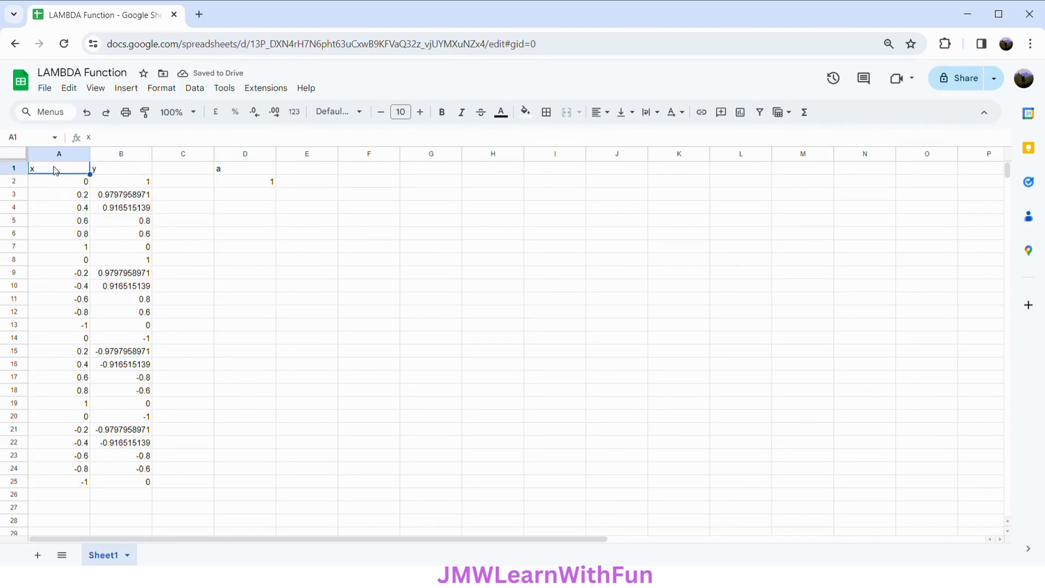
pyautogui.moveTo(53, 168); pyautogui.dragTo(136, 483)
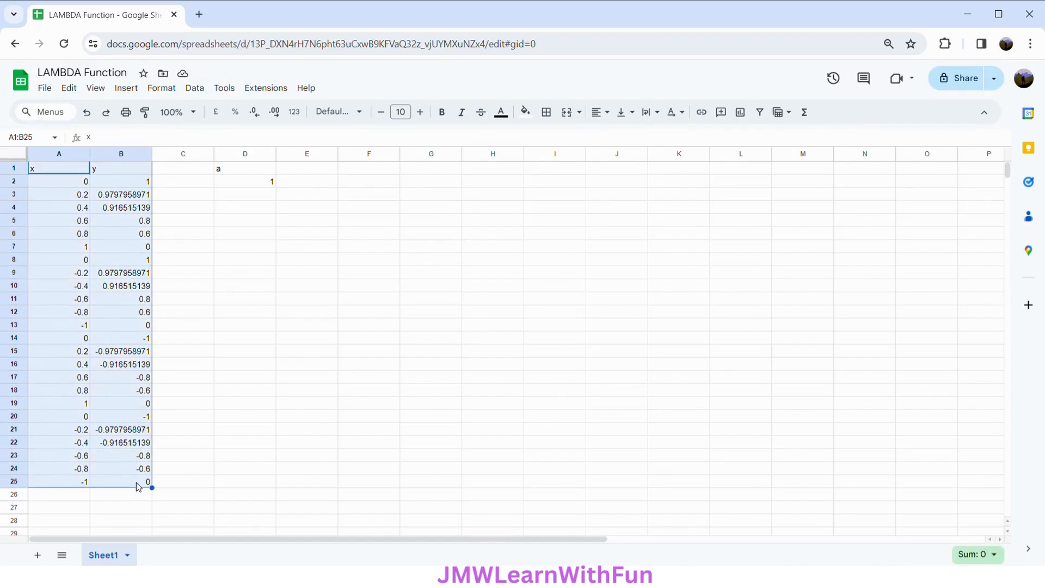
pyautogui.click(546, 115)
pyautogui.click(552, 139)
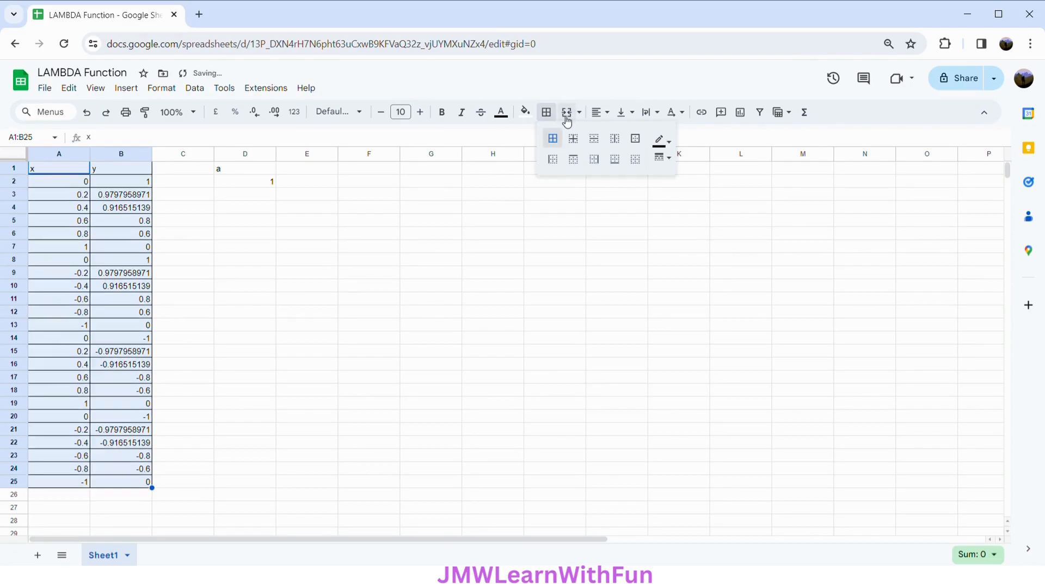
# Centre the contents of A1:B25 horizontally and align them to the middle vertically
pyautogui.click(597, 112)
pyautogui.click(618, 135)
pyautogui.click(625, 113)
pyautogui.click(644, 135)
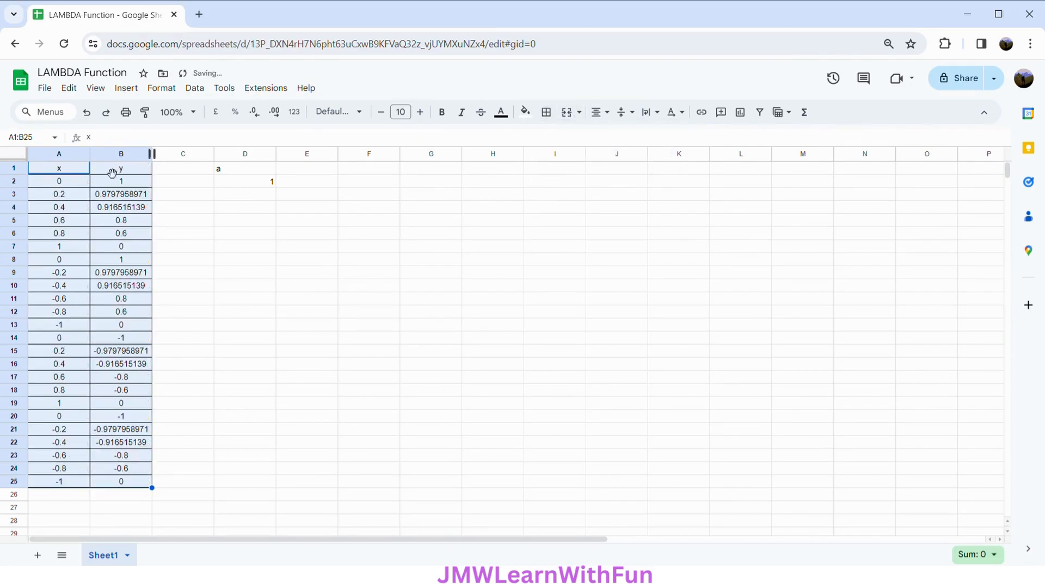
# Make the x and y headers in A1:B1 bold
pyautogui.moveTo(67, 172); pyautogui.dragTo(119, 175)
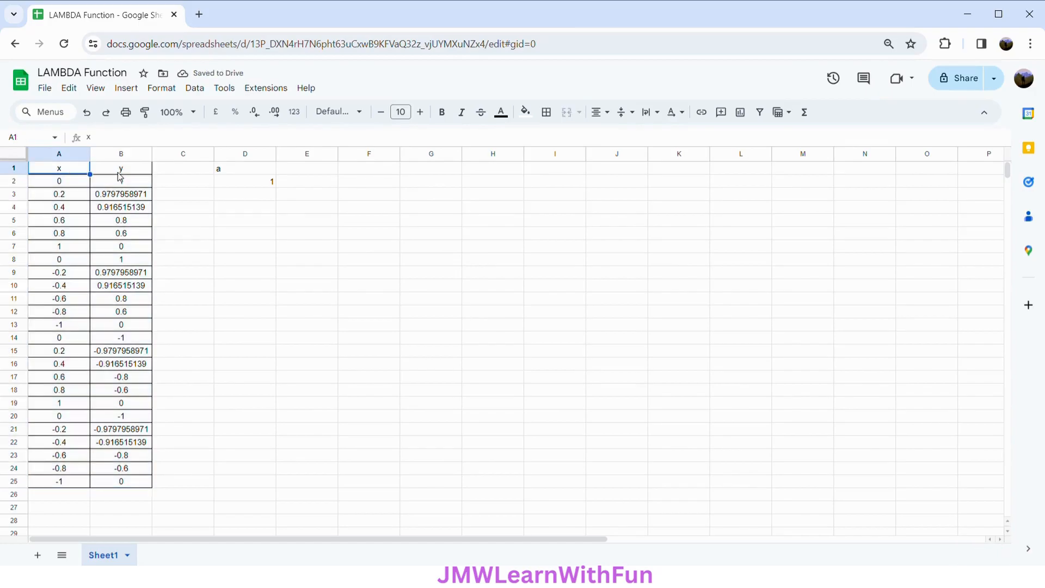
pyautogui.hotkey('ctrl', 'b')
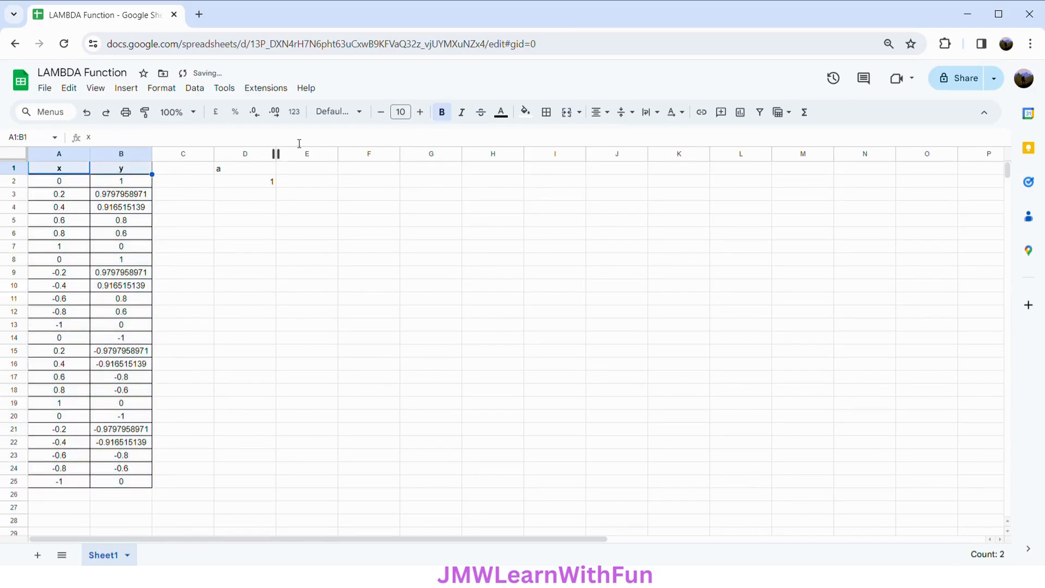
# Fill the x and y header cells A1:B1 with yellow
pyautogui.click(525, 112)
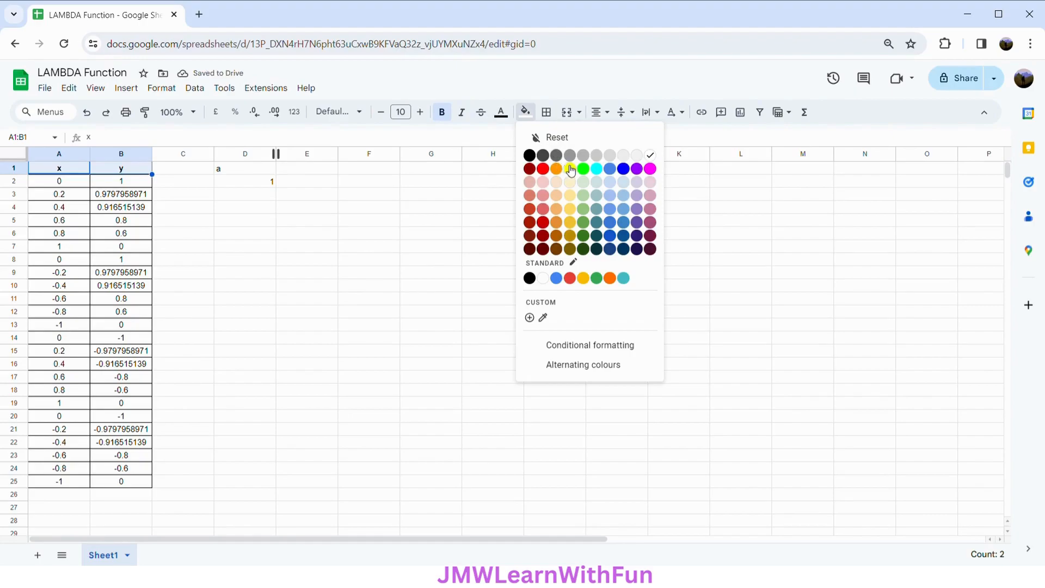
pyautogui.click(566, 166)
# Apply all borders to D1:D2 and centre the contents horizontally and vertically
pyautogui.moveTo(245, 166); pyautogui.dragTo(256, 187)
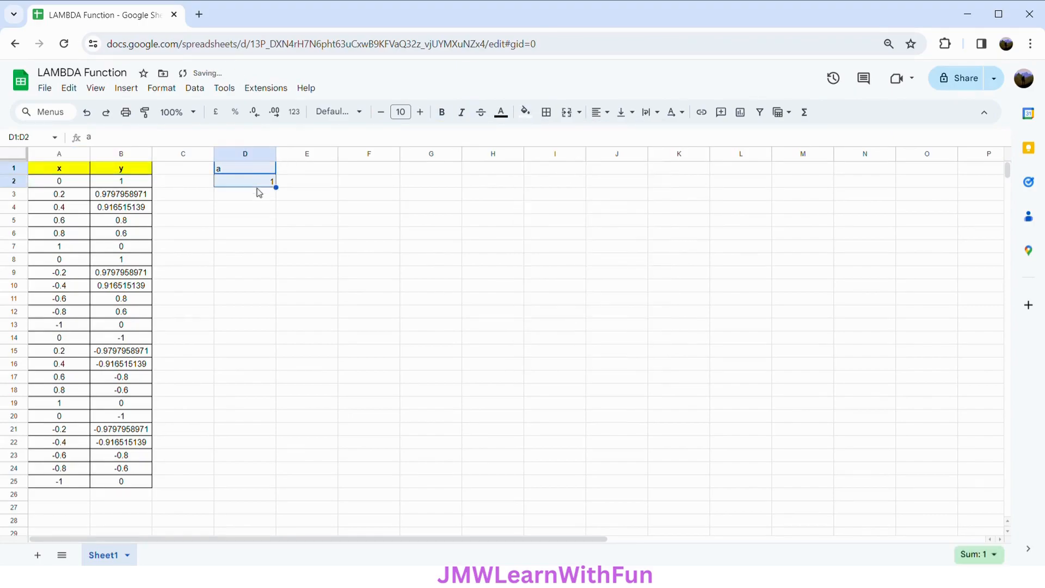
pyautogui.click(546, 112)
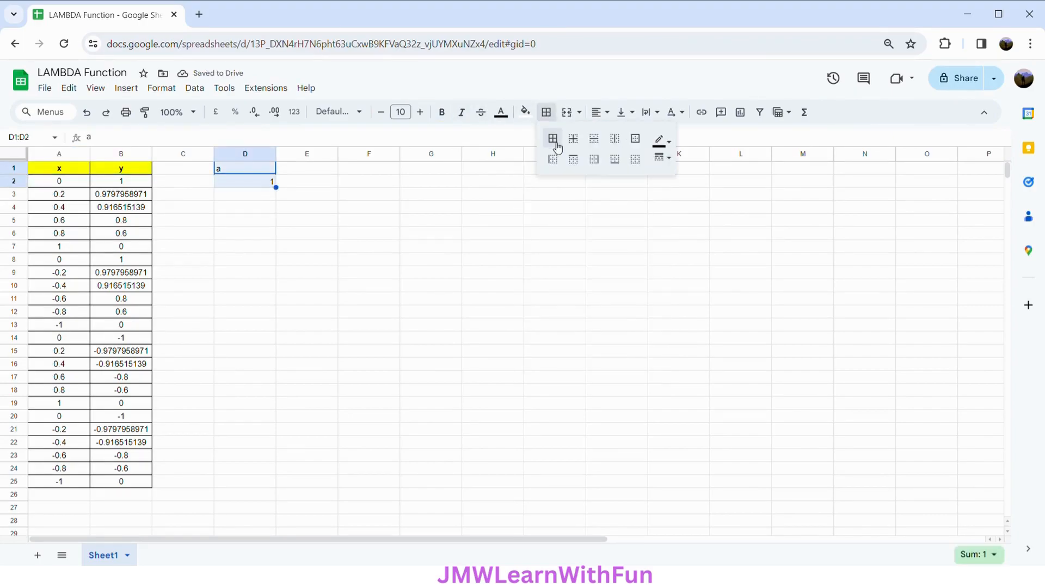
pyautogui.click(598, 112)
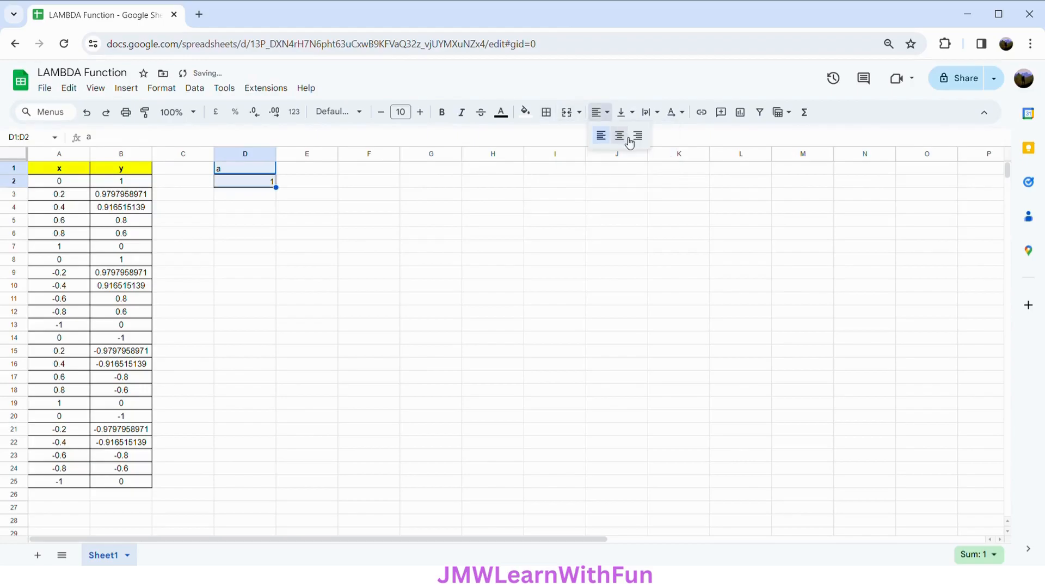
pyautogui.click(623, 137)
pyautogui.click(630, 117)
pyautogui.click(641, 133)
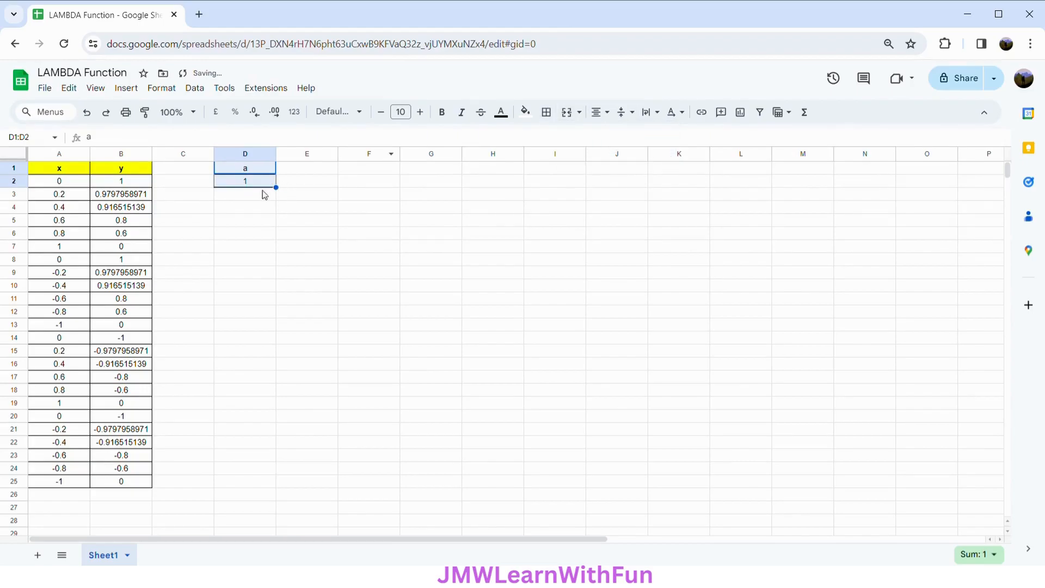
# Make the a header in D1 bold and fill the cell with yellow
pyautogui.click(253, 174)
pyautogui.hotkey('ctrl', 'b')
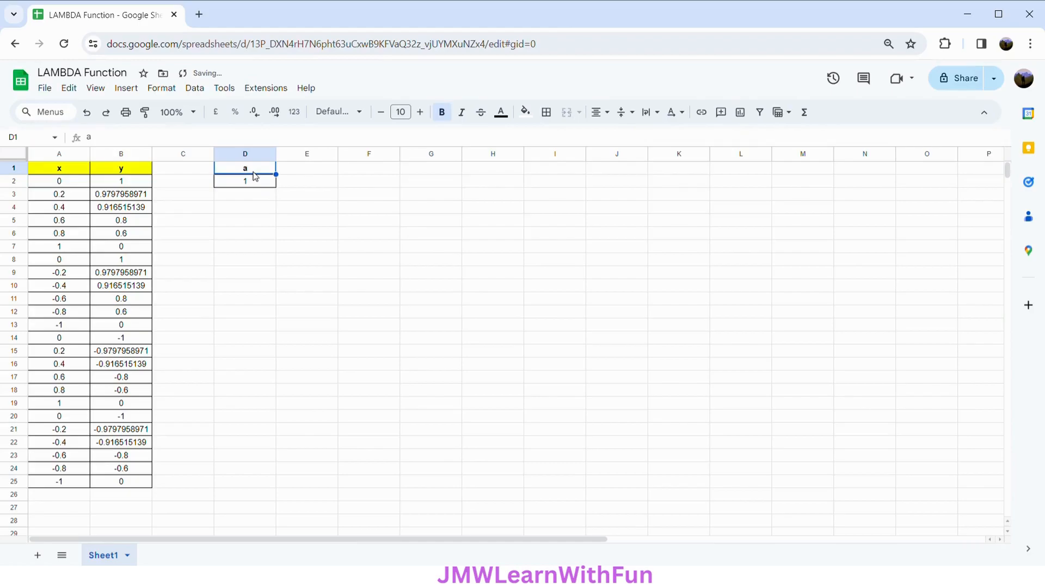
pyautogui.click(524, 113)
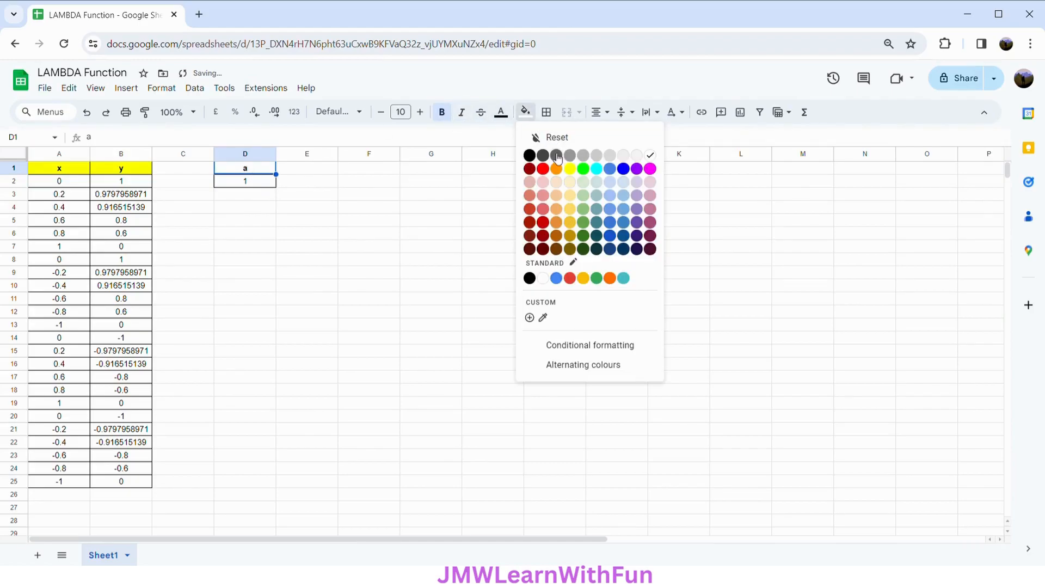
pyautogui.click(567, 168)
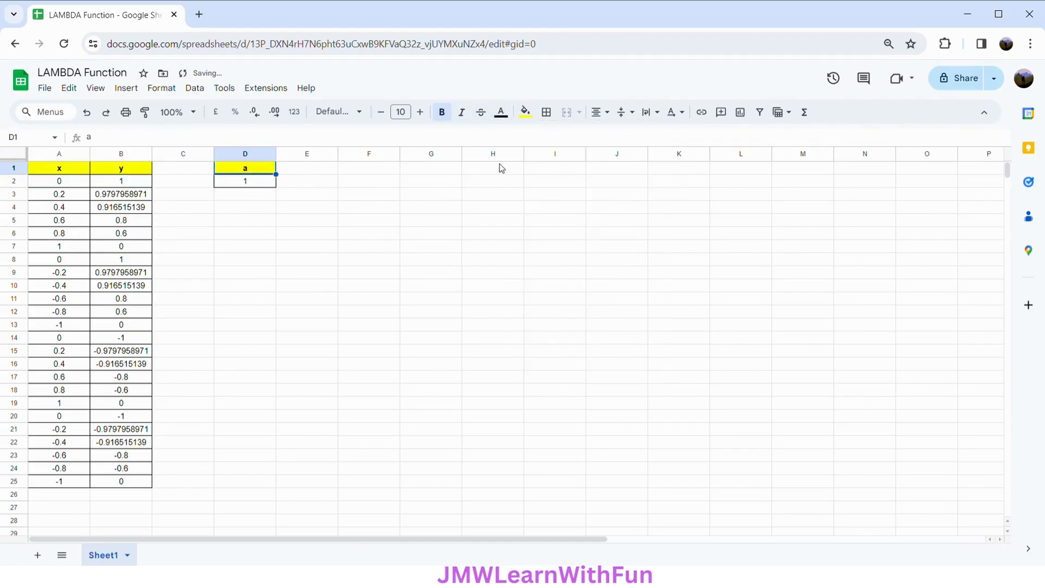
# Insert a scatter chart of y against x from the table in A1:B25
pyautogui.click(110, 183)
pyautogui.click(61, 168)
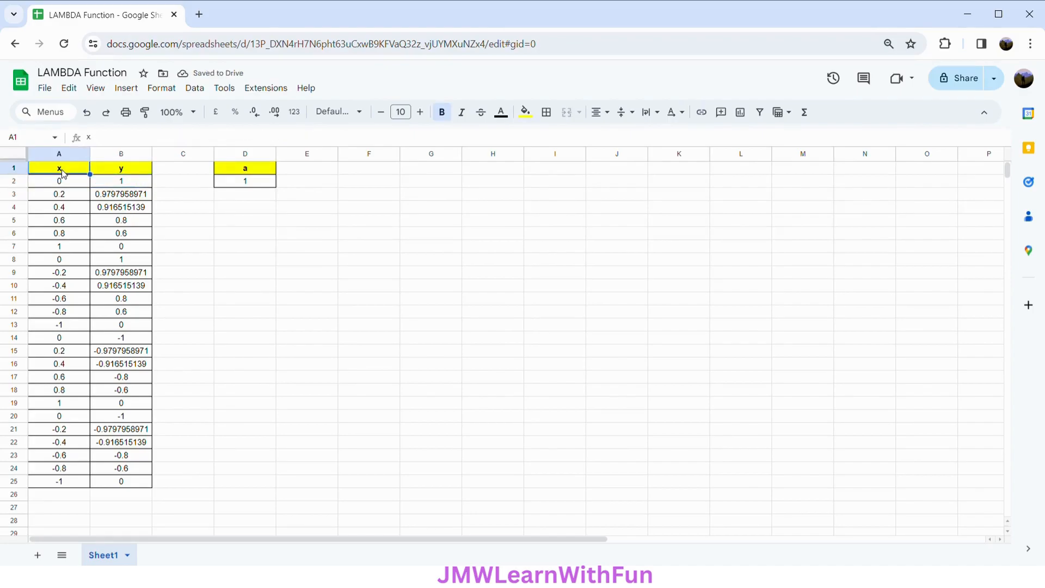
pyautogui.click(136, 92)
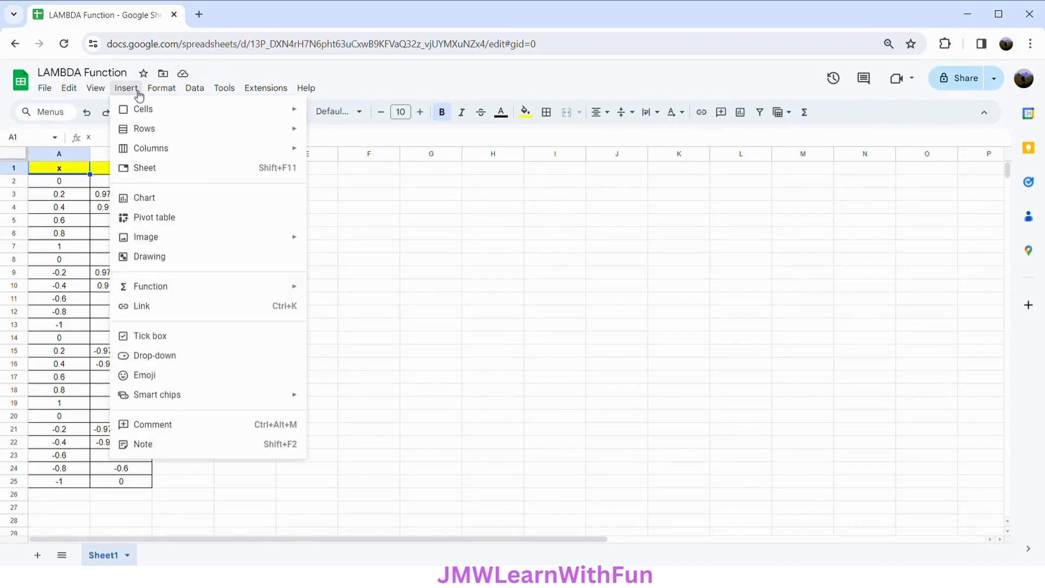
pyautogui.click(165, 200)
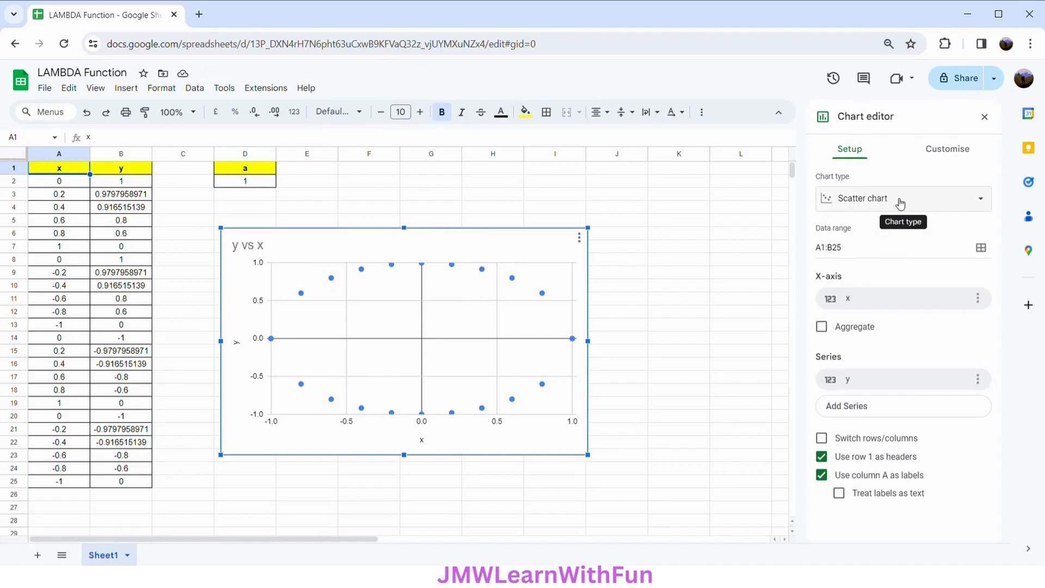
# Narrow the chart's plot area to a roughly square shape so the points form a circle, and return to cell B2
pyautogui.click(554, 282)
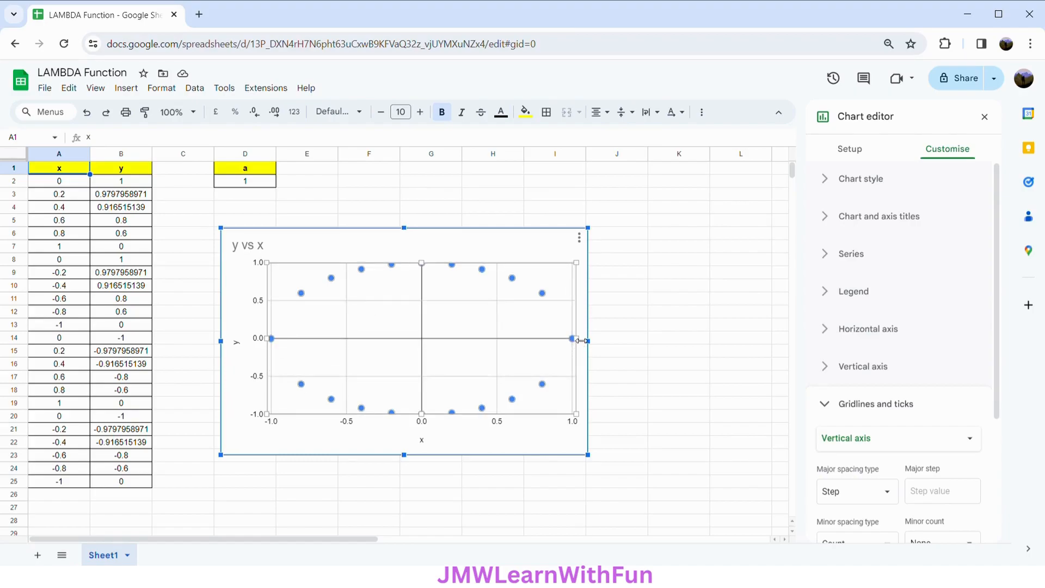
pyautogui.moveTo(580, 341); pyautogui.dragTo(435, 342)
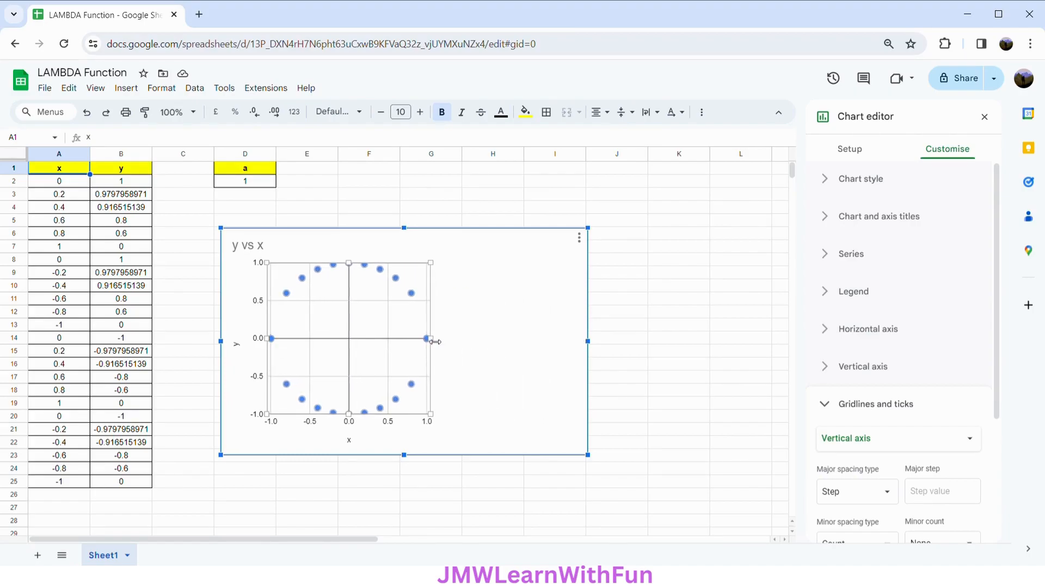
pyautogui.click(429, 339)
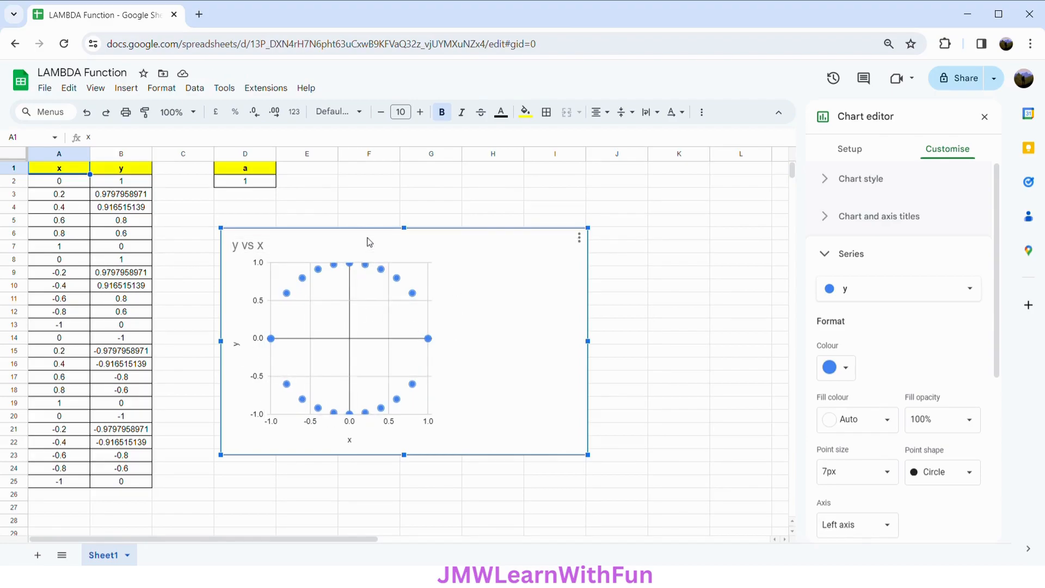
pyautogui.click(126, 184)
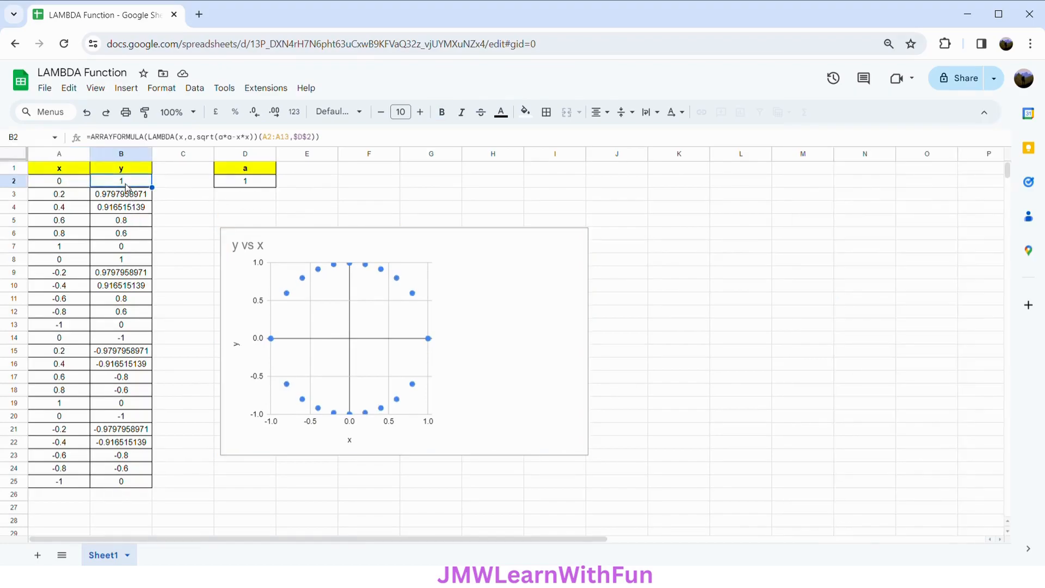